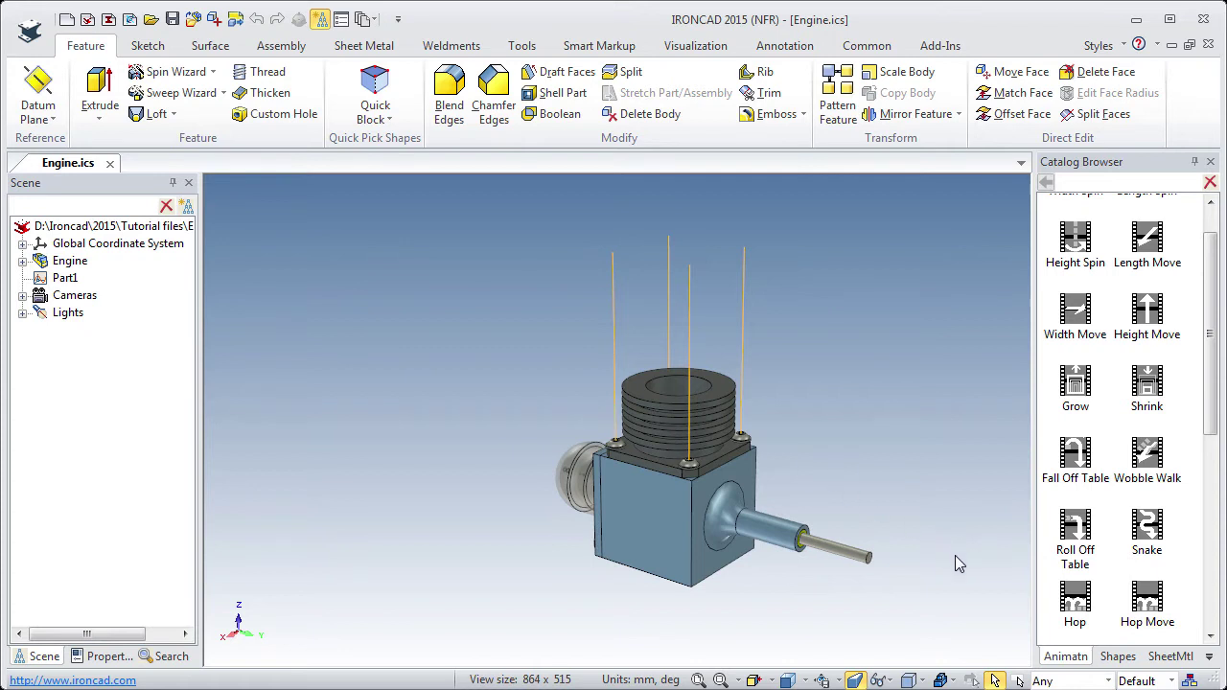
- Activate the Exploded view configuration and create an Animation configuration that suppresses newly added parts and stores part/assembly positions
left_click(1173, 680)
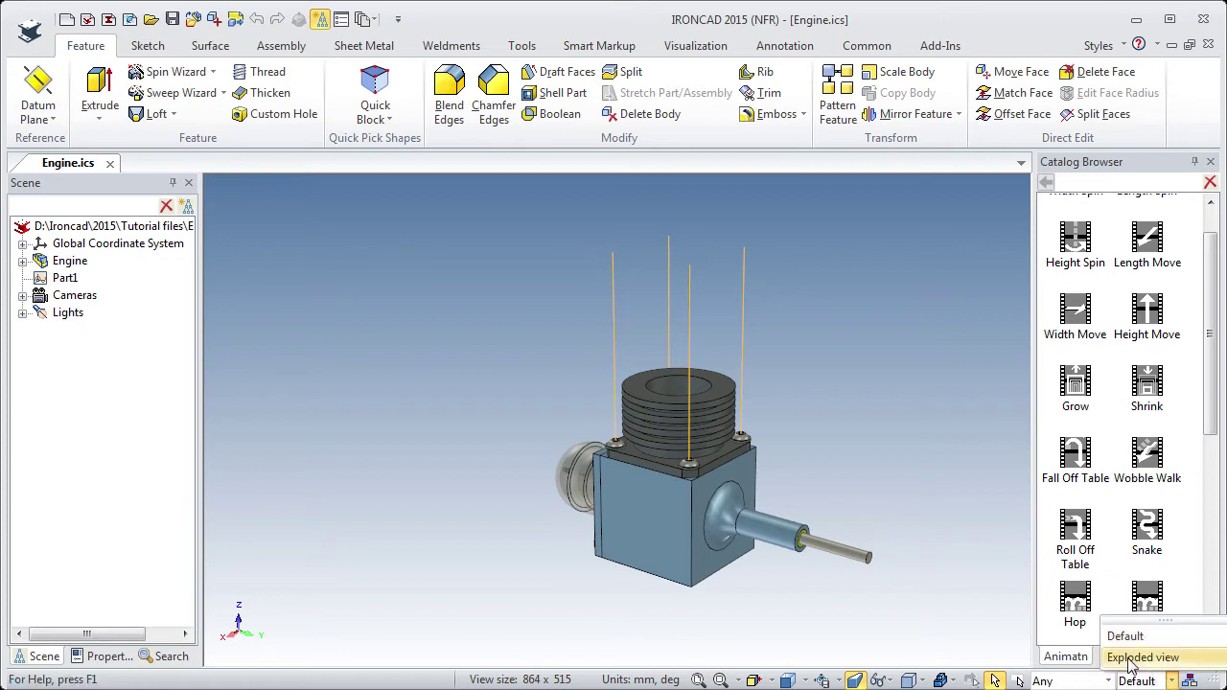
left_click(1141, 658)
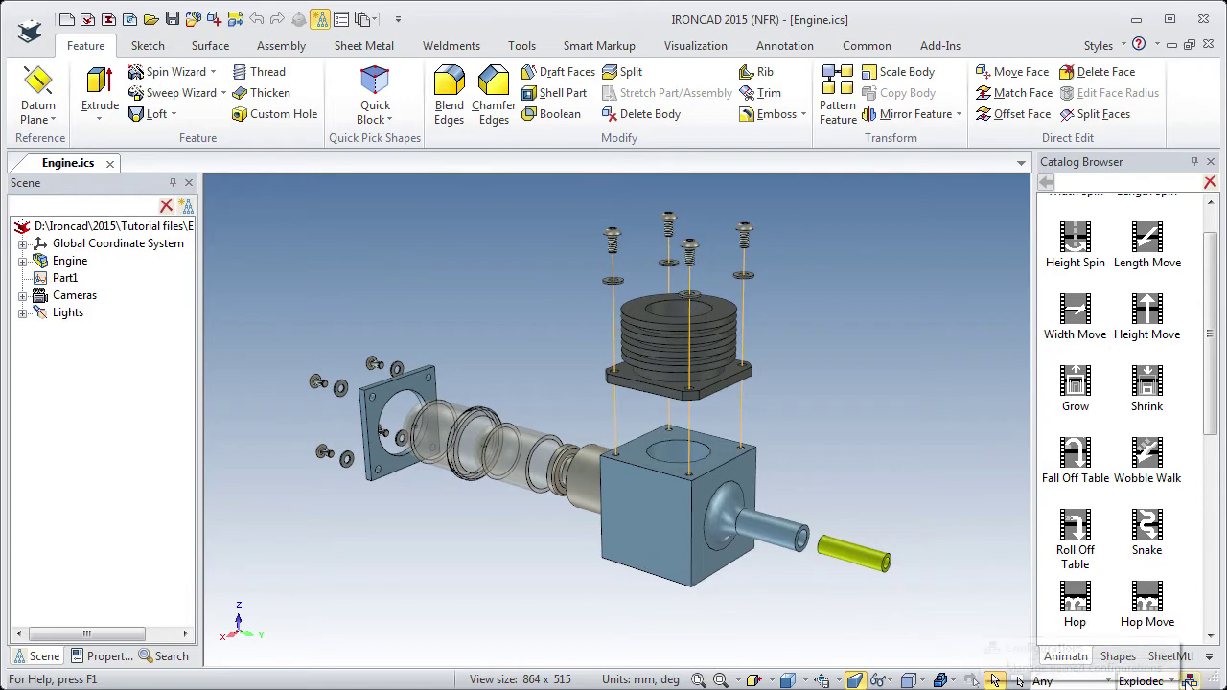
left_click(997, 680)
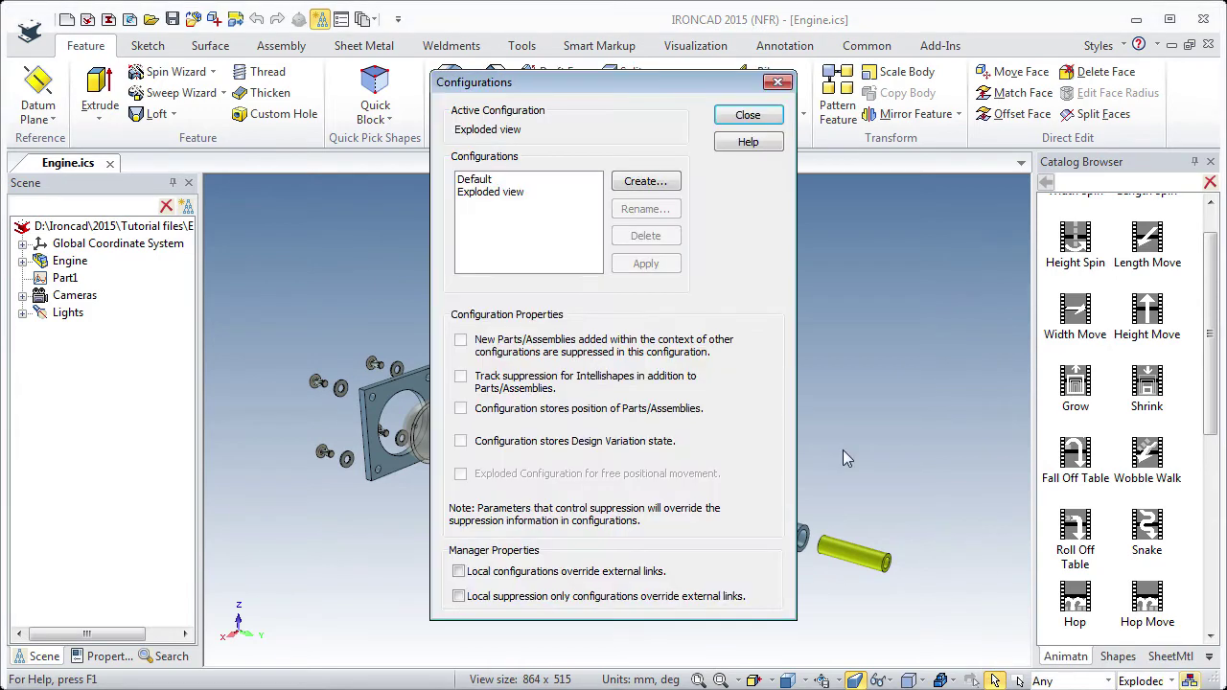
left_click(645, 181)
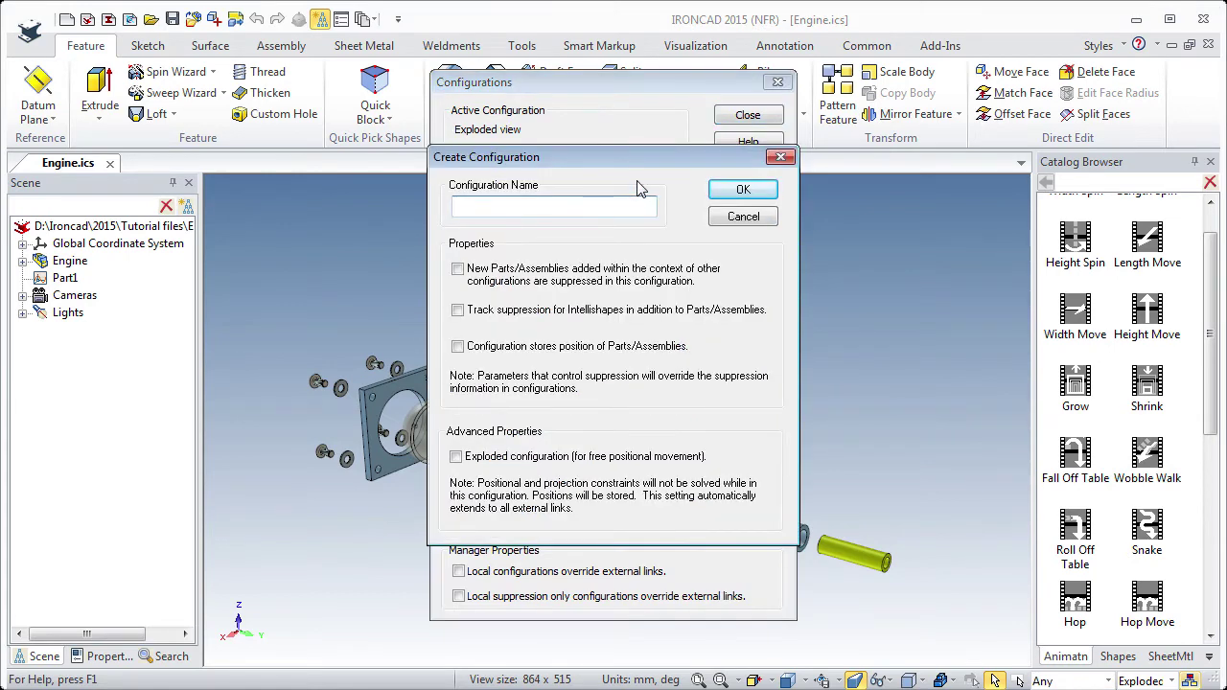
type("Animation")
left_click(457, 270)
left_click(458, 346)
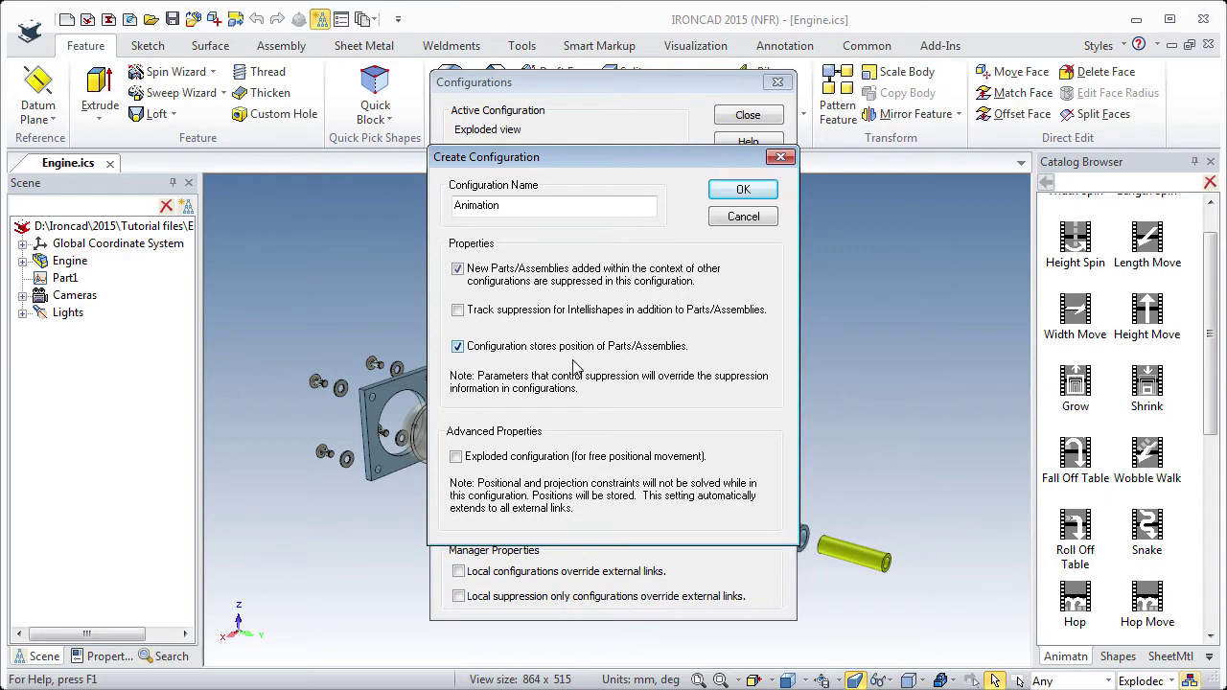
left_click(727, 189)
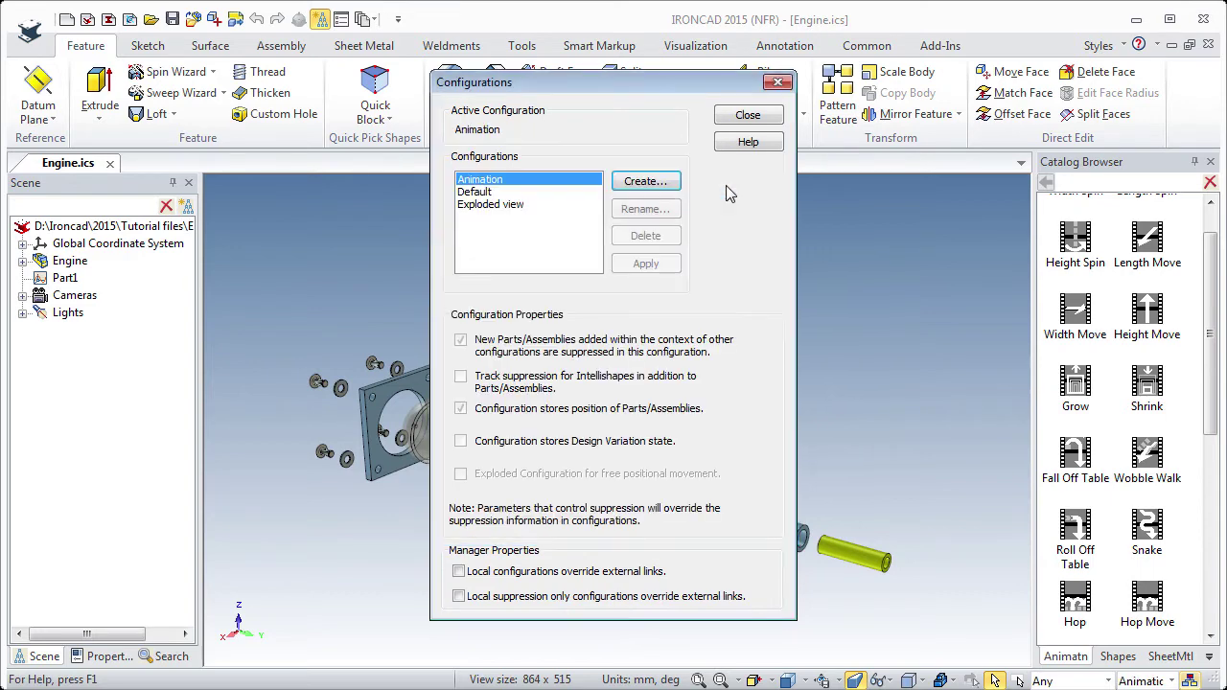
left_click(747, 116)
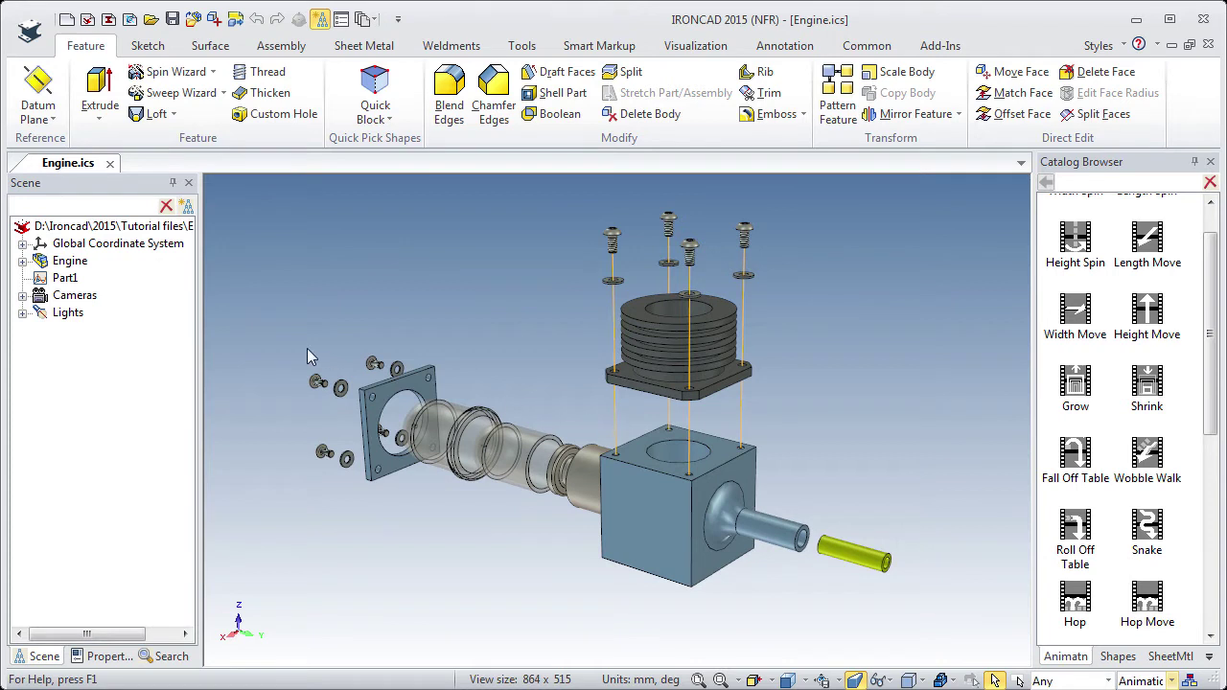
- Suppress the Part1 3D curves that mark the explosion lines above the engine block
left_click(59, 279)
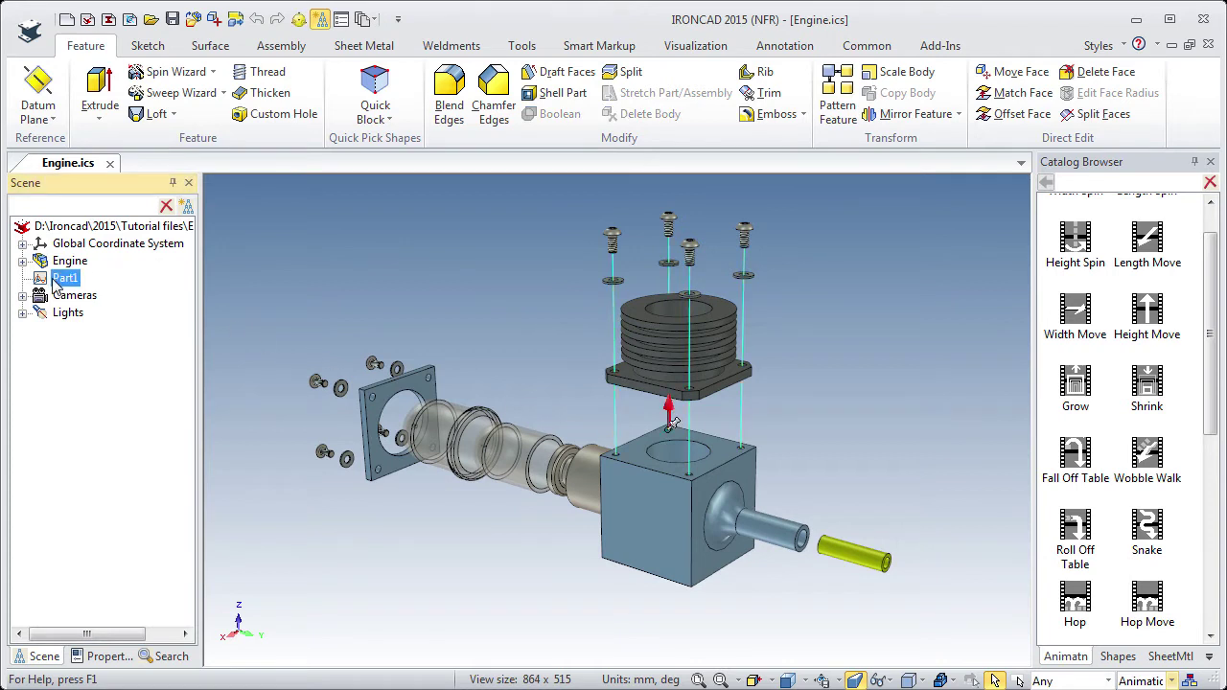
right_click(55, 284)
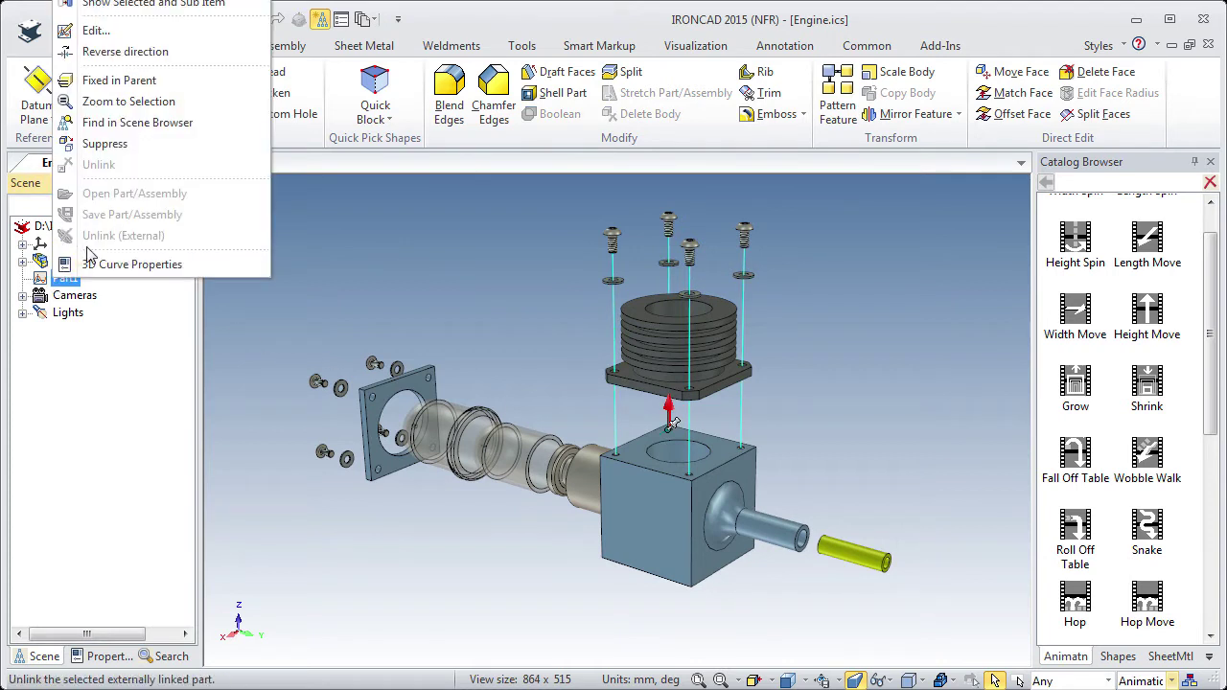
left_click(94, 150)
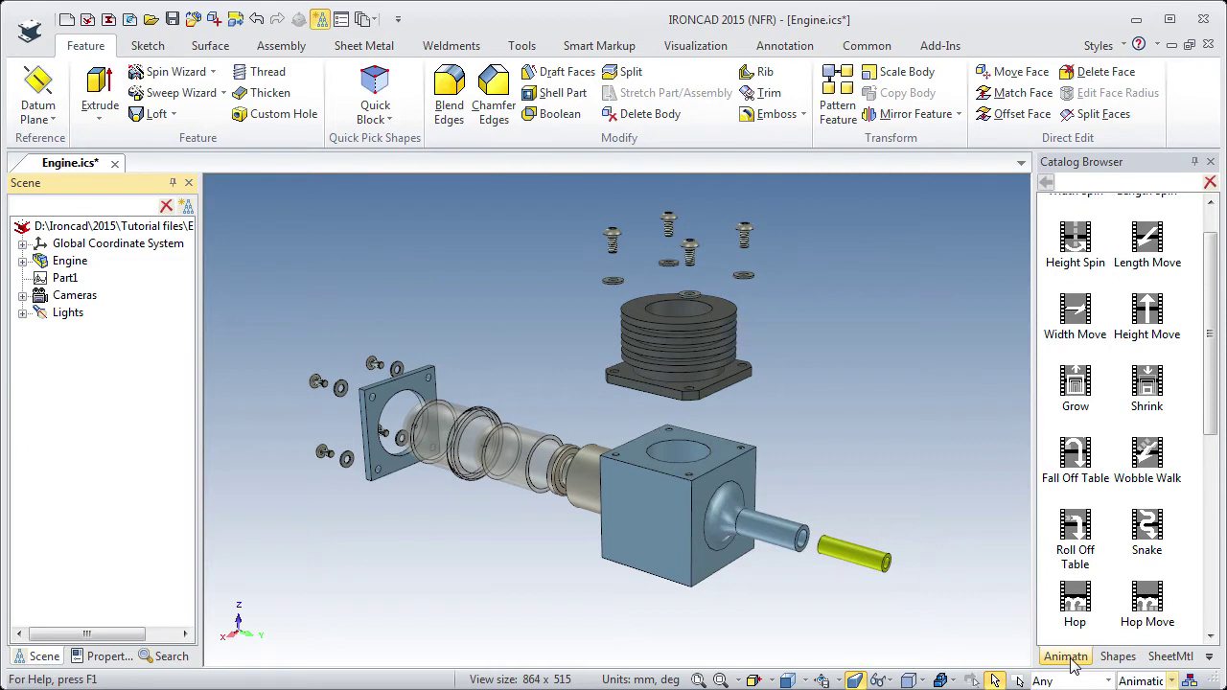
- Apply the Height Move animation from the Animatn catalog to the finned cylinder part only
left_click(1210, 659)
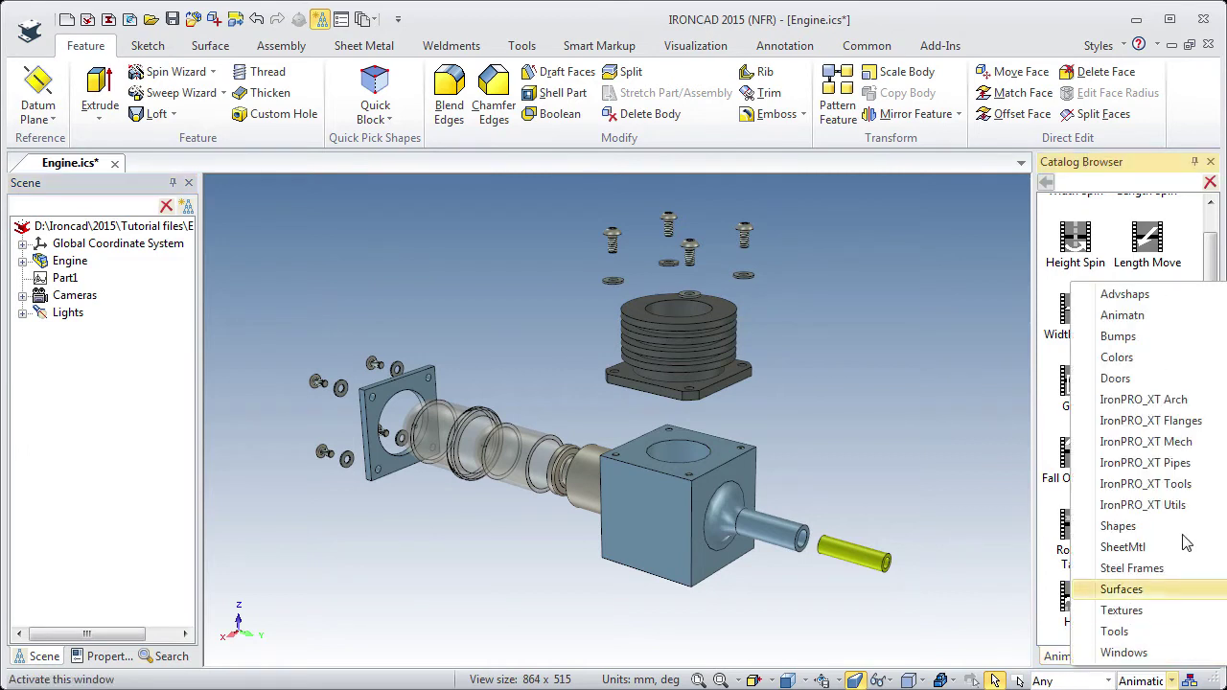
left_click(1126, 319)
scroll(1213, 283, "up", 2)
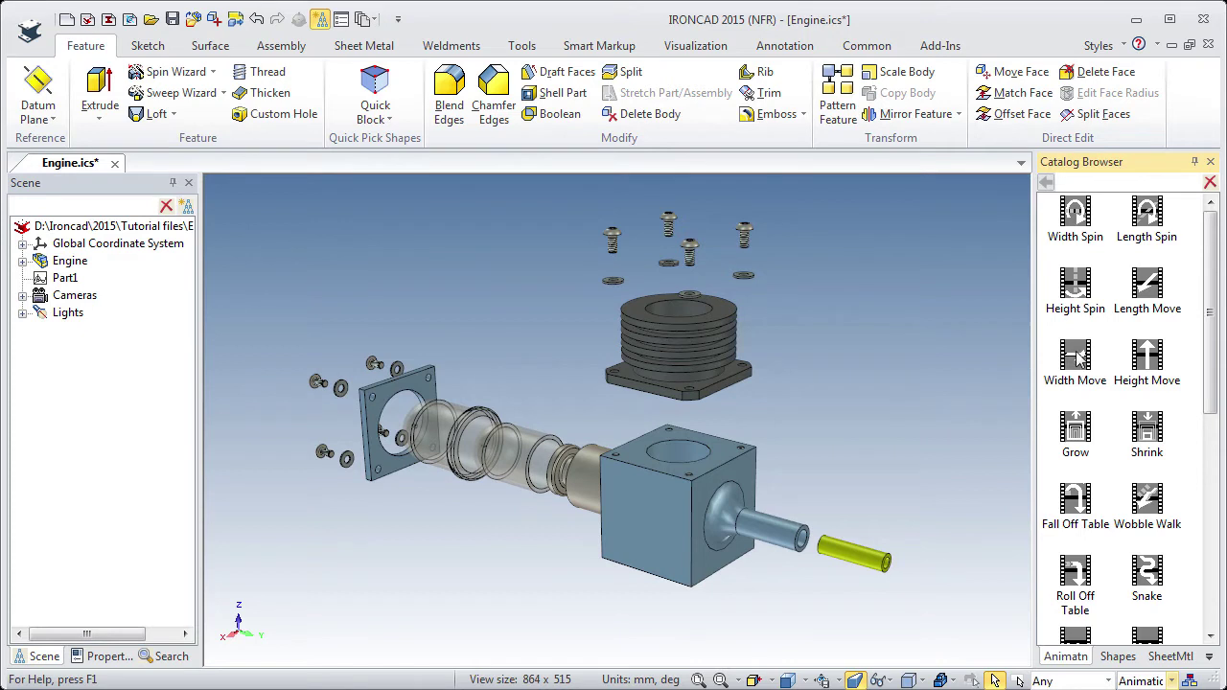
left_click(700, 367)
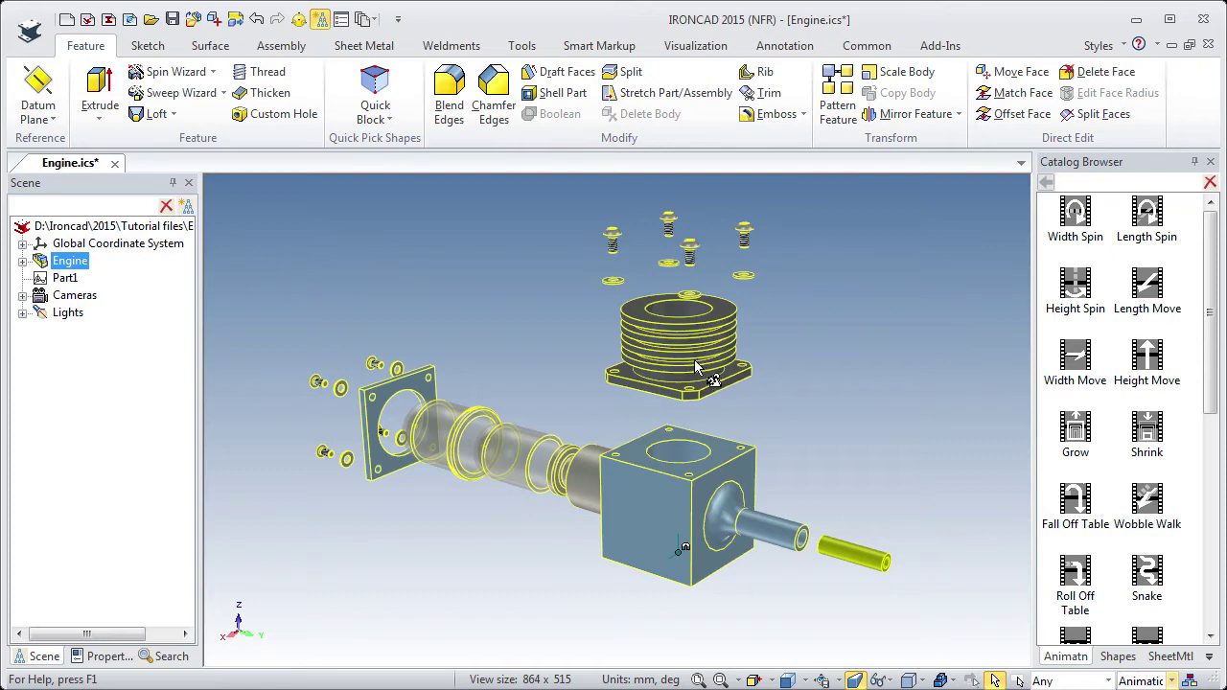
key("Escape")
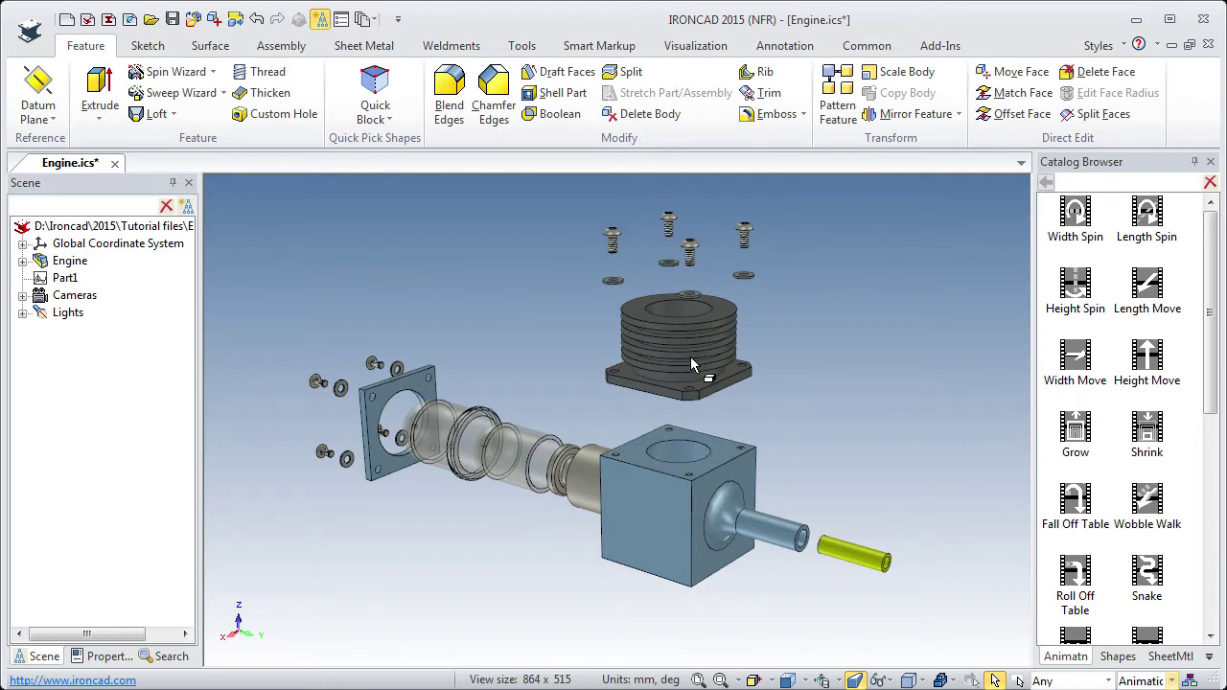
left_click(696, 375)
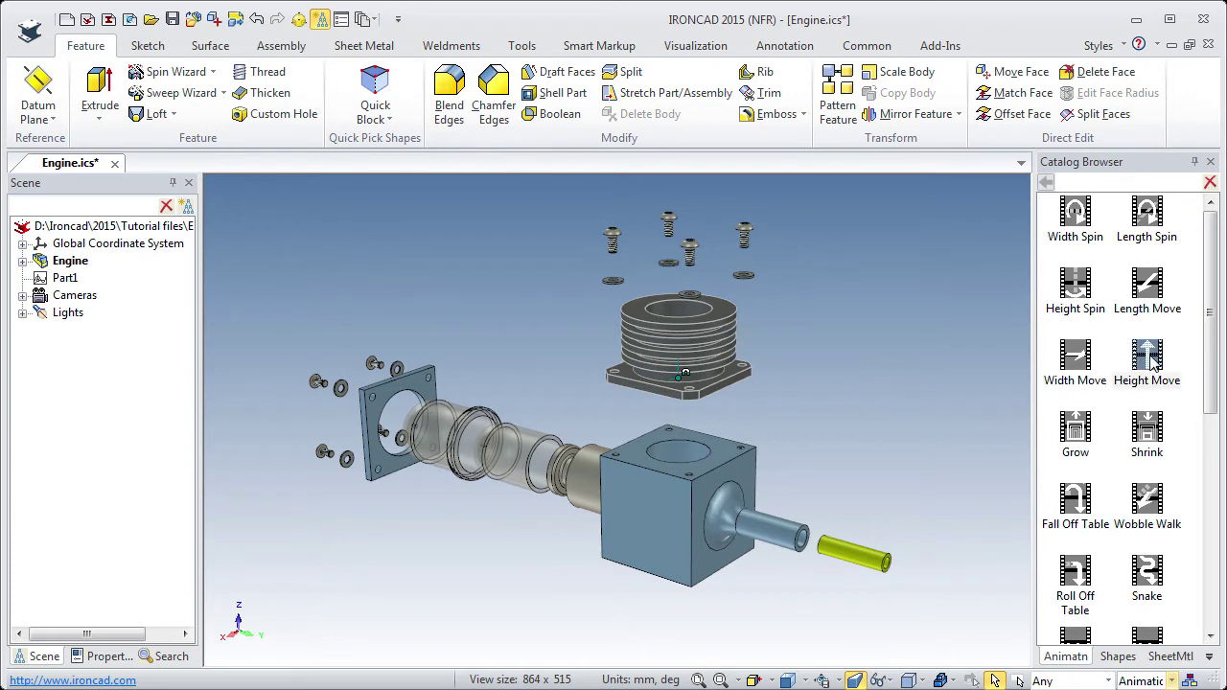
left_click_drag(1153, 359, 703, 353)
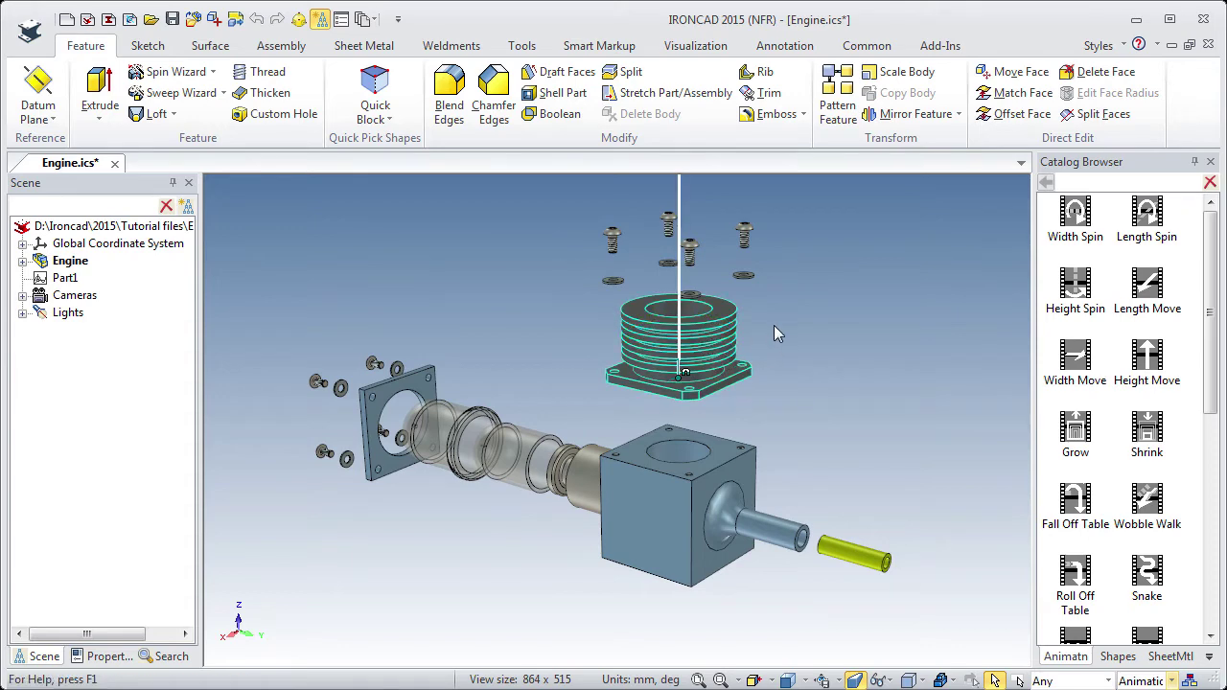
- Examine the cylinder's height-move path and its end position, toggling the TriBall on and off at the end key
middle_click_drag(774, 327, 757, 417, "shift")
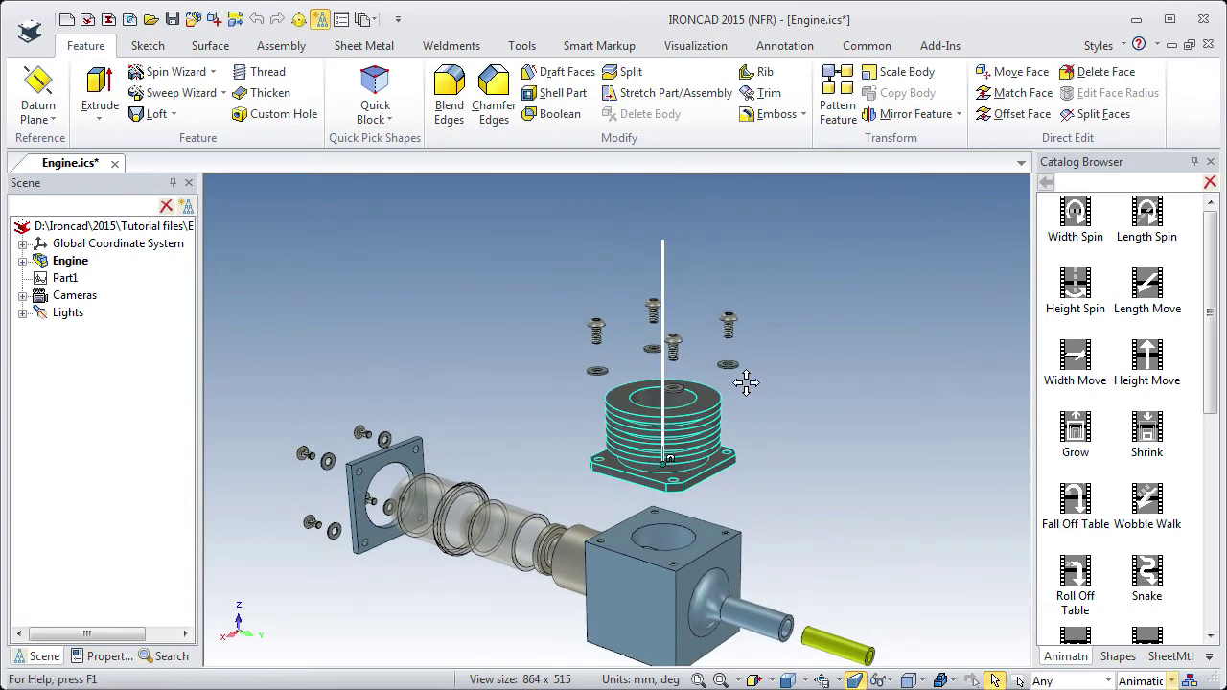
left_click(666, 293)
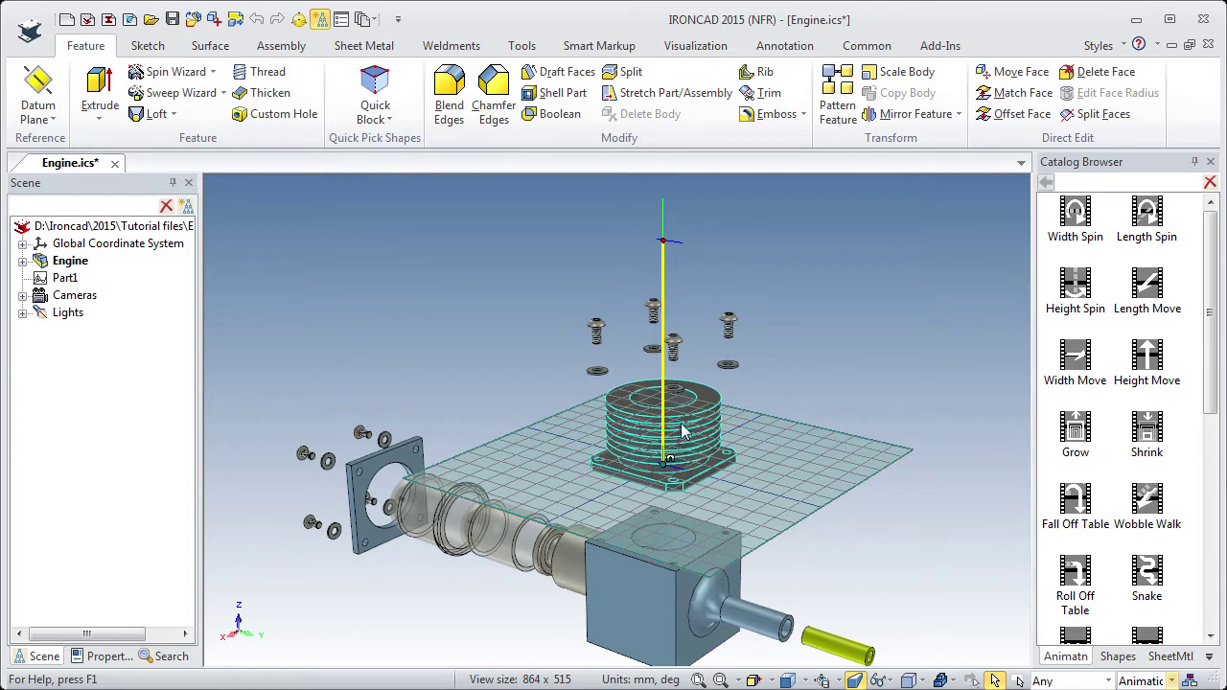
left_click(682, 240)
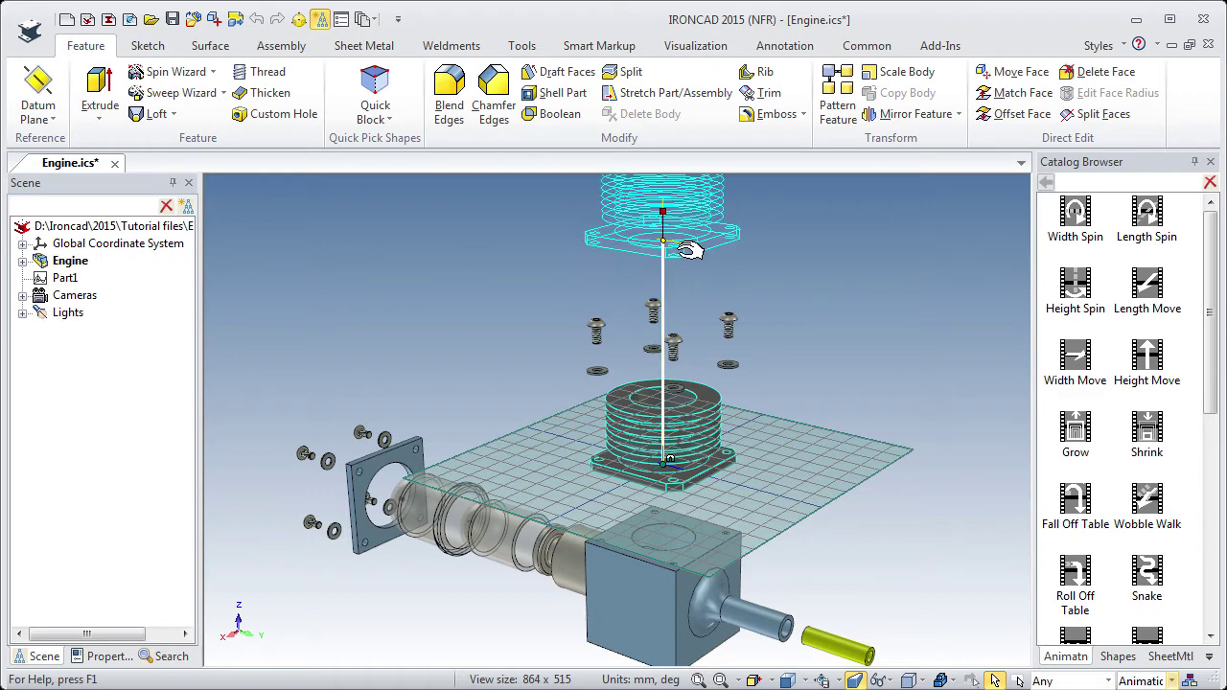
middle_click_drag(735, 339, 759, 363, "shift")
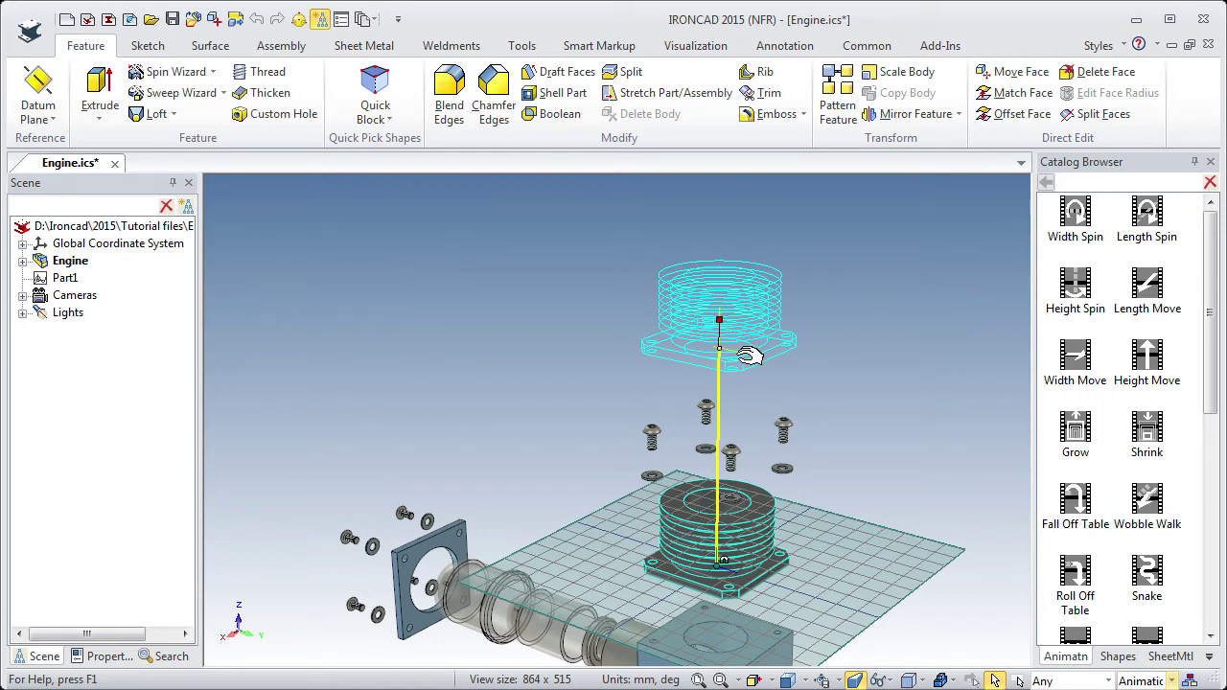
key("F10")
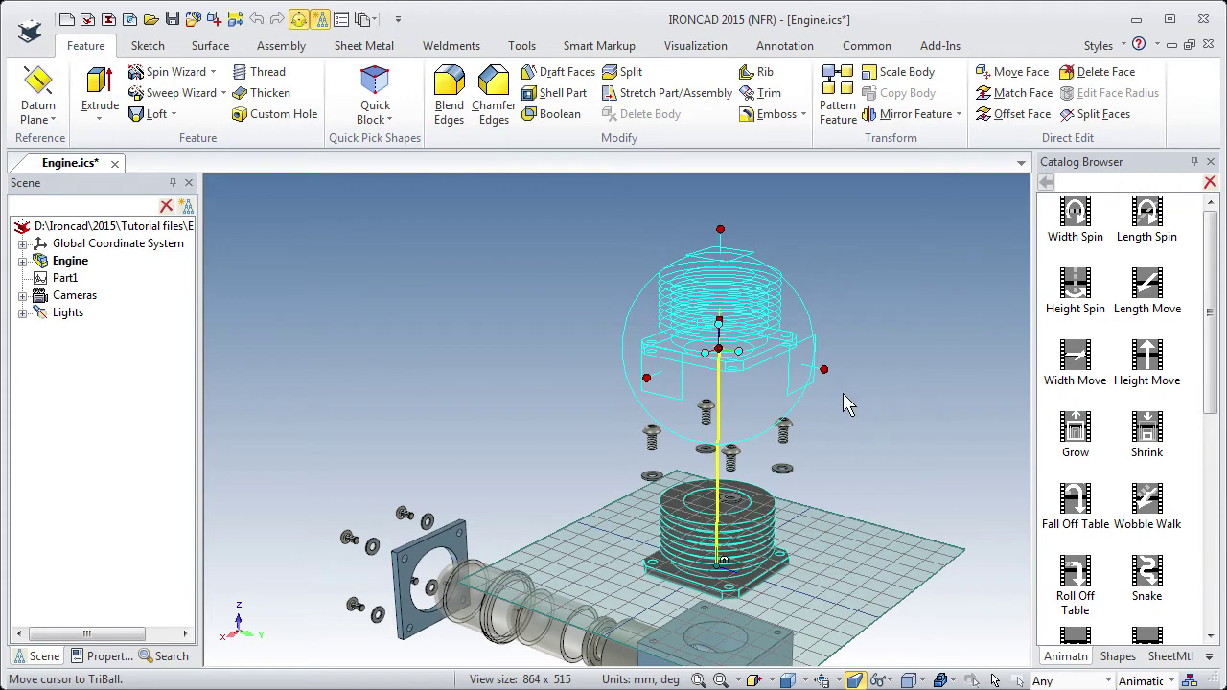
key("F10")
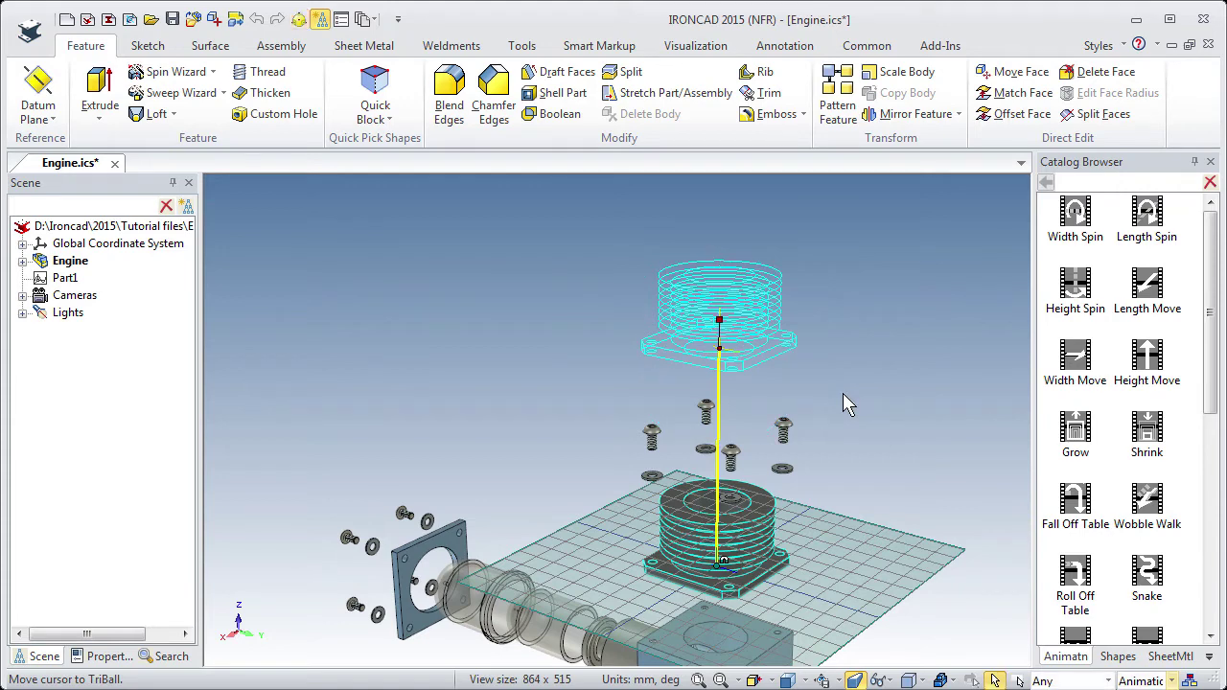
- Add a Height Spin animation to the cylinder and deselect its motion path
left_click(763, 518)
left_click(784, 498)
left_click(738, 531)
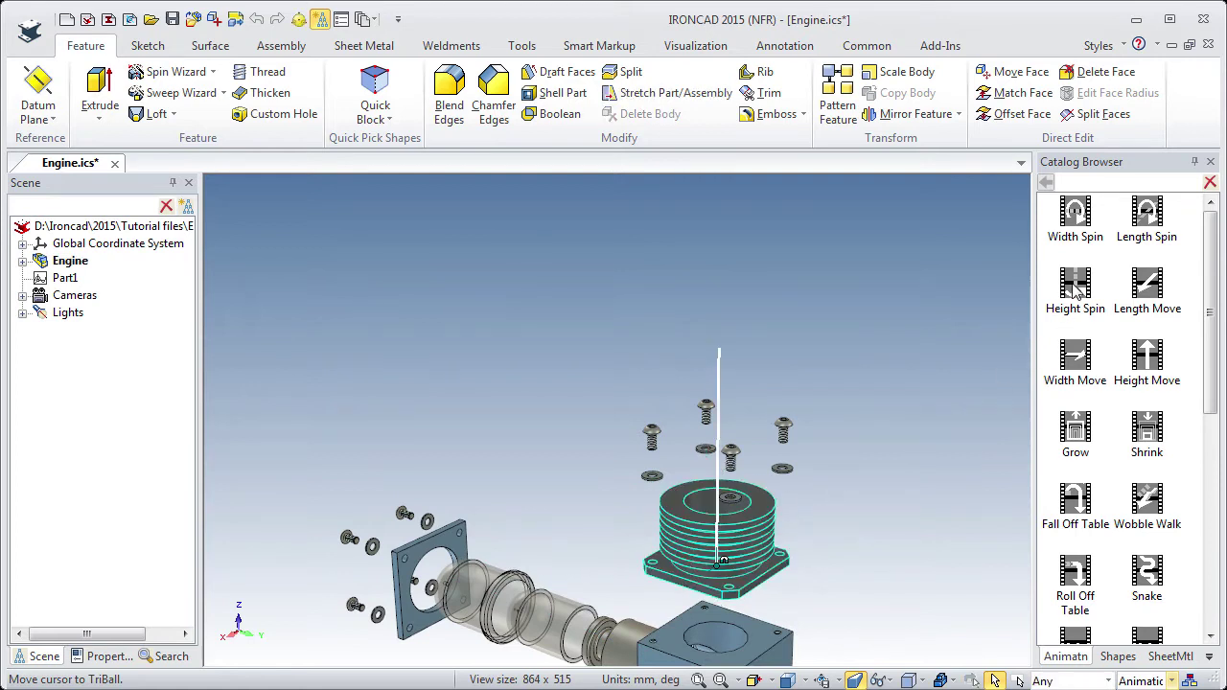
left_click_drag(1071, 286, 764, 520)
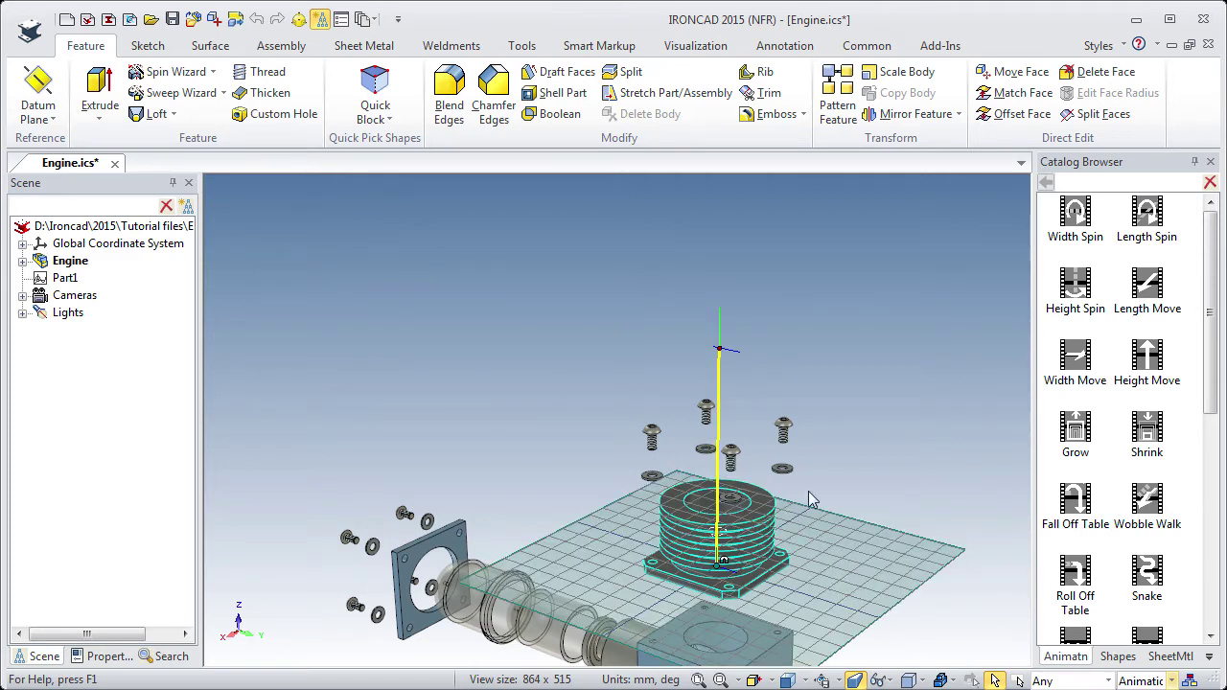
left_click(832, 386)
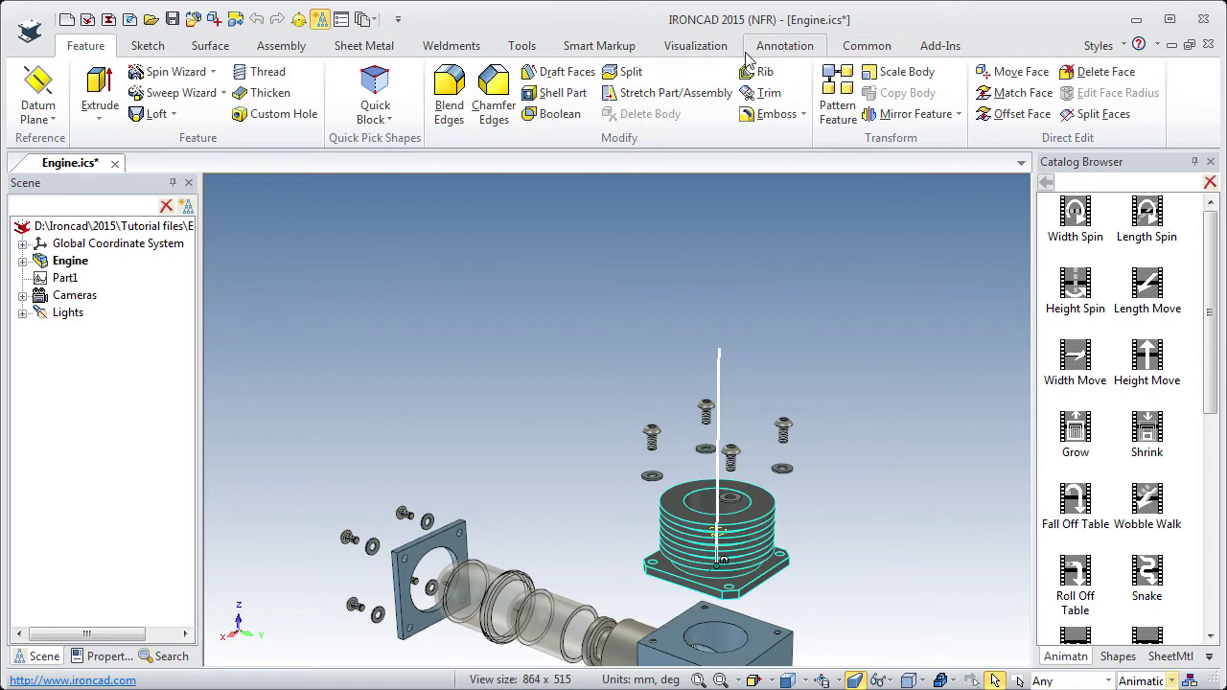
- Turn animation mode on, play the cylinder's motion, return the timeline to the start and turn animation mode off
left_click(697, 50)
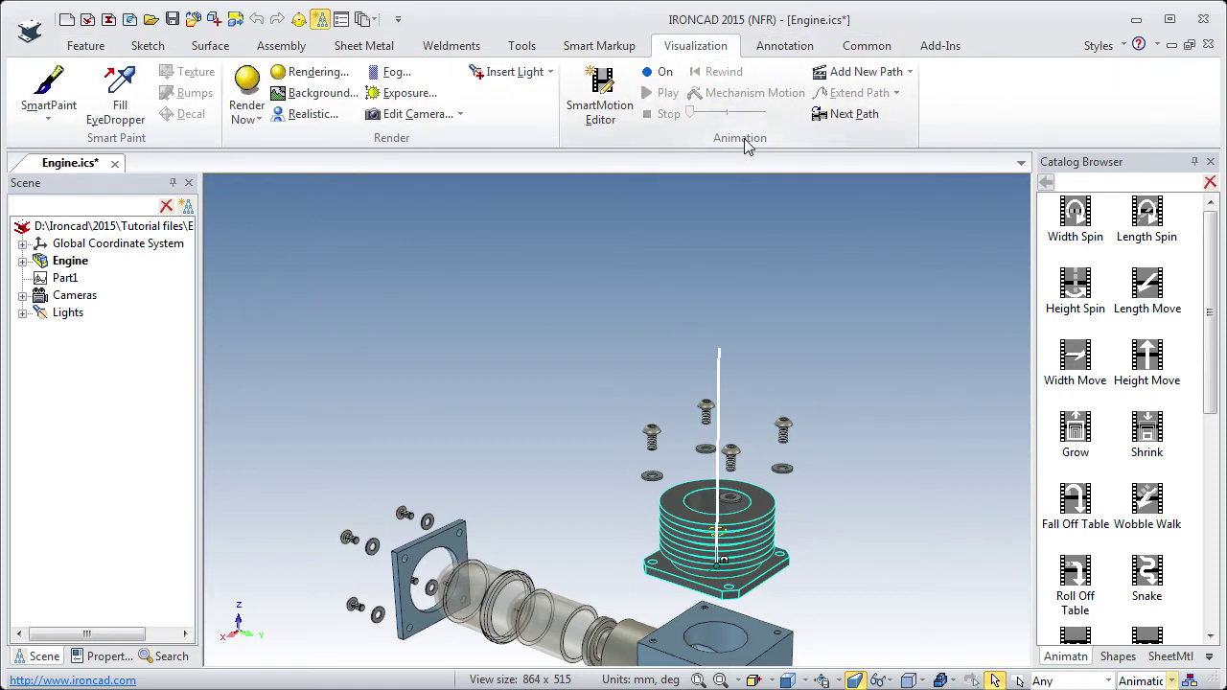
left_click(660, 73)
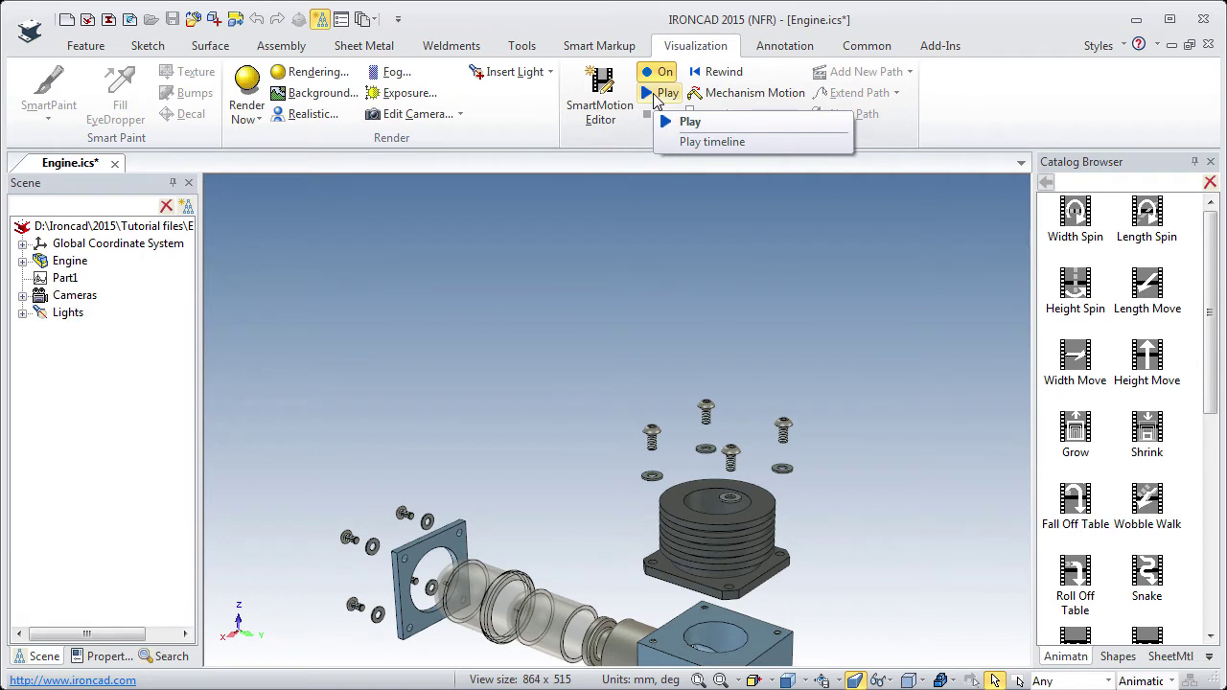
left_click(661, 93)
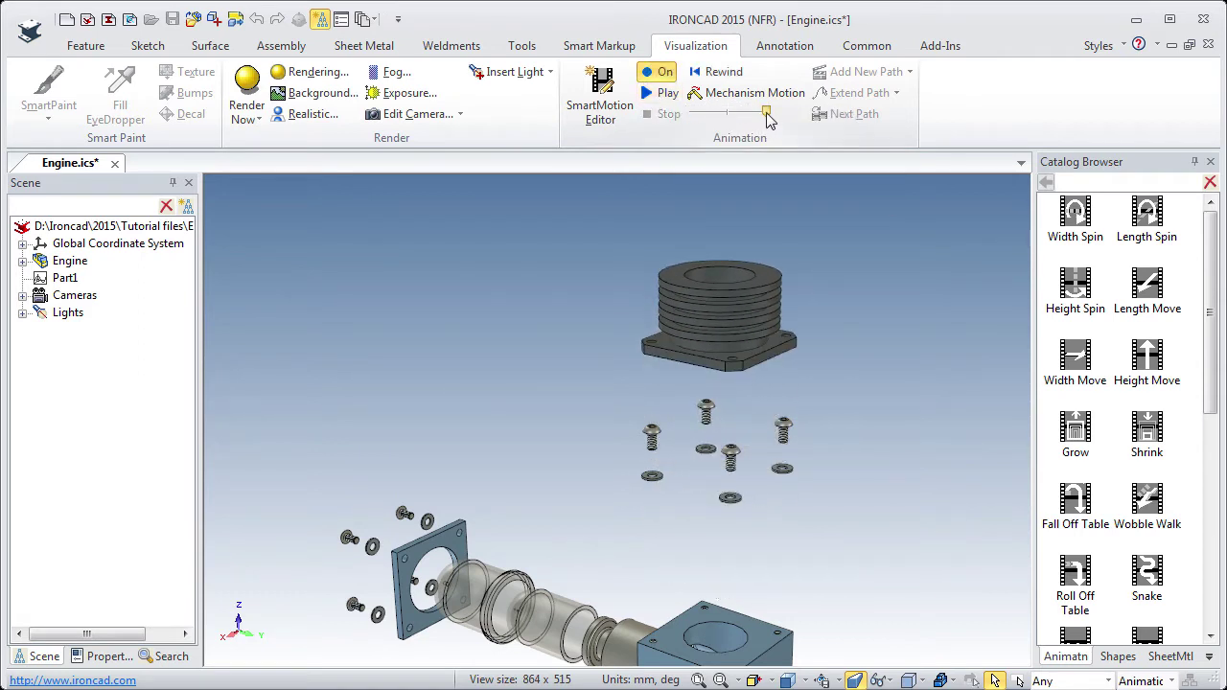
left_click_drag(766, 115, 688, 120)
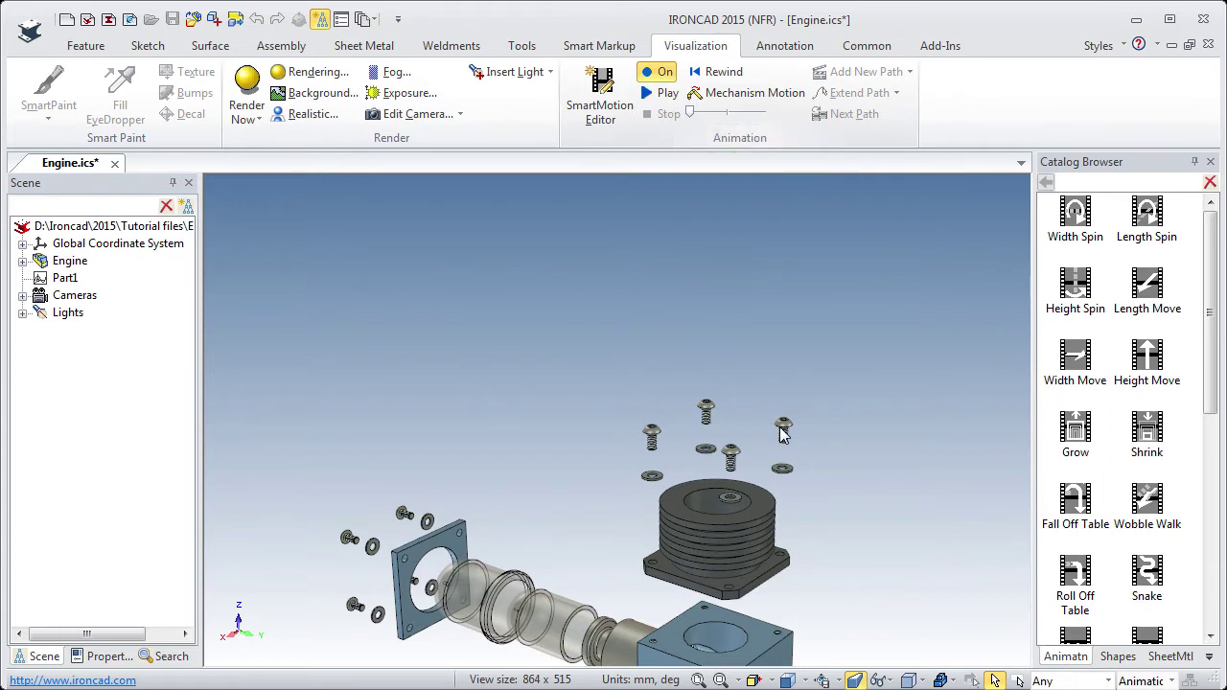
left_click_drag(813, 364, 428, 647)
left_click(661, 75)
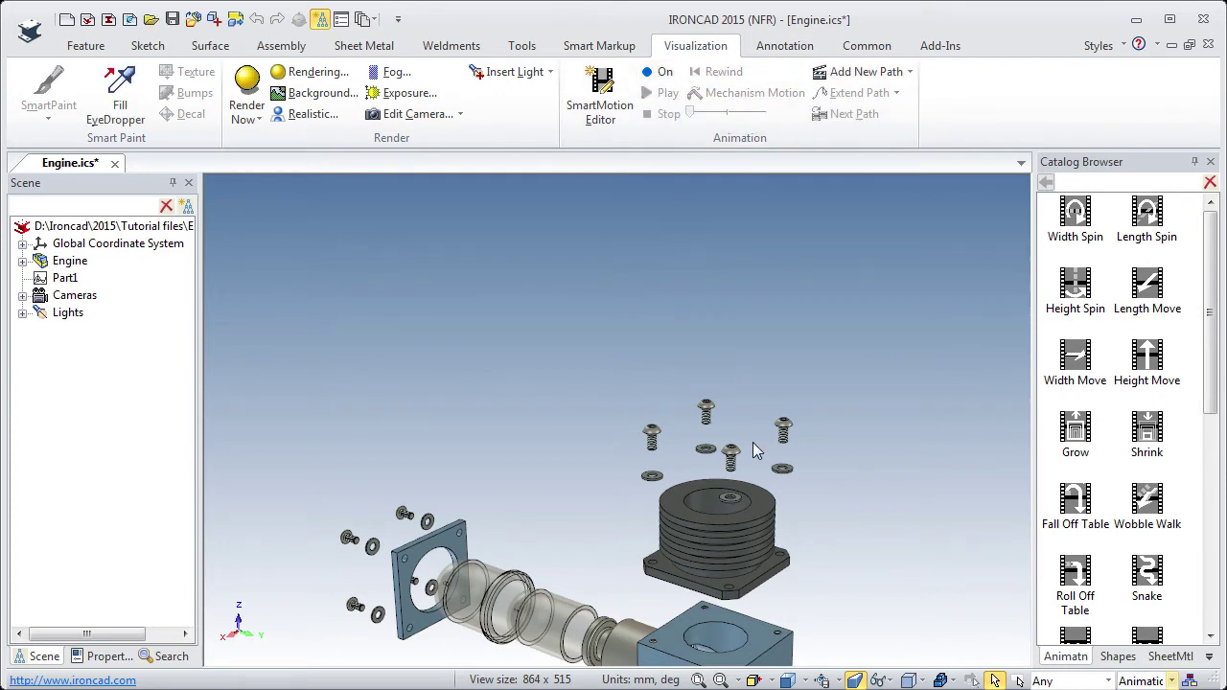
- Open the SmartMotion Editor and select the Cylinder track in its timeline
left_click(740, 494)
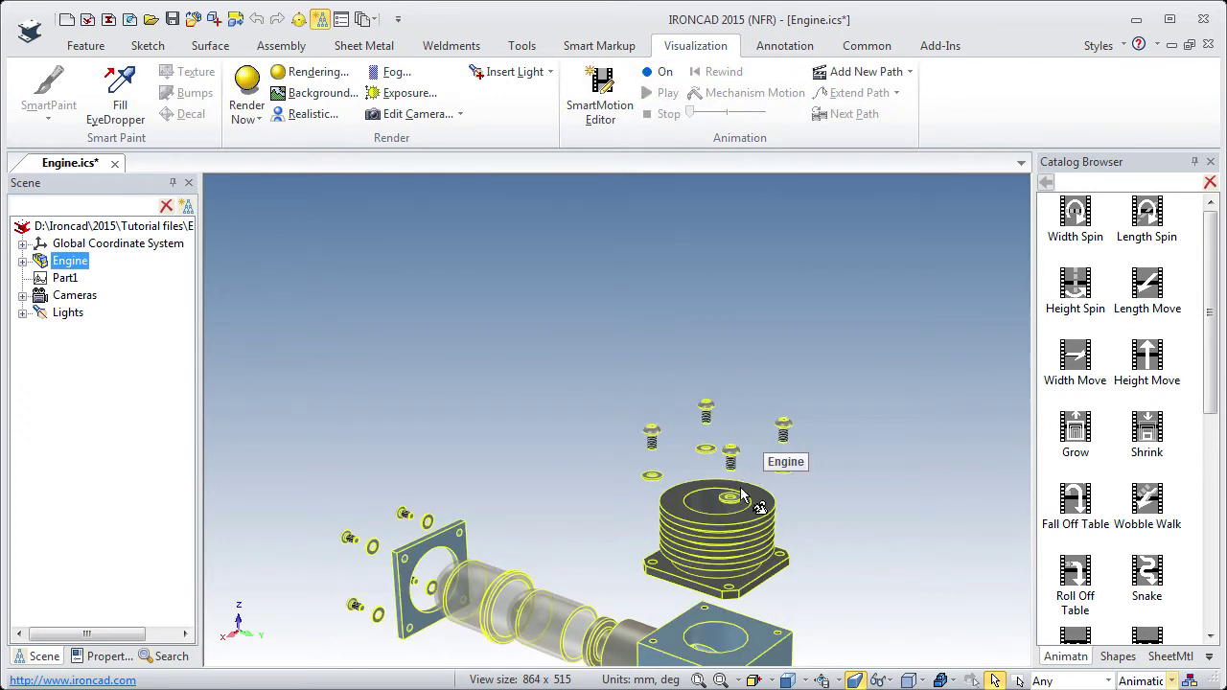
left_click(759, 373)
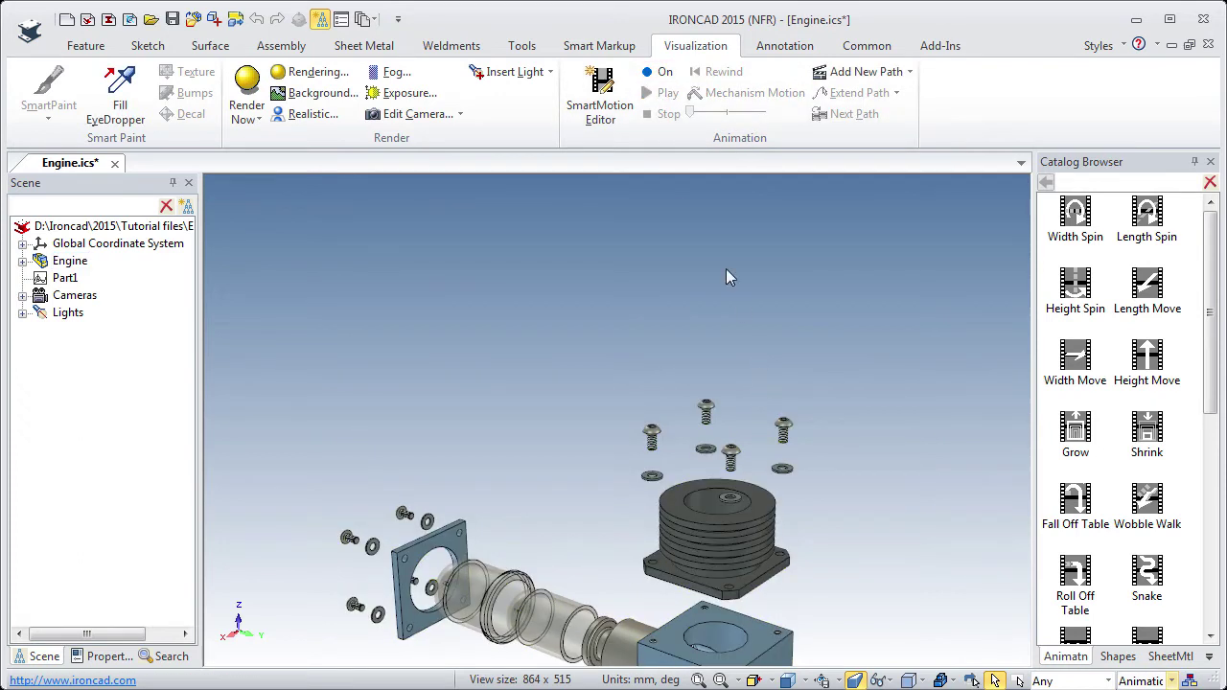
left_click(605, 85)
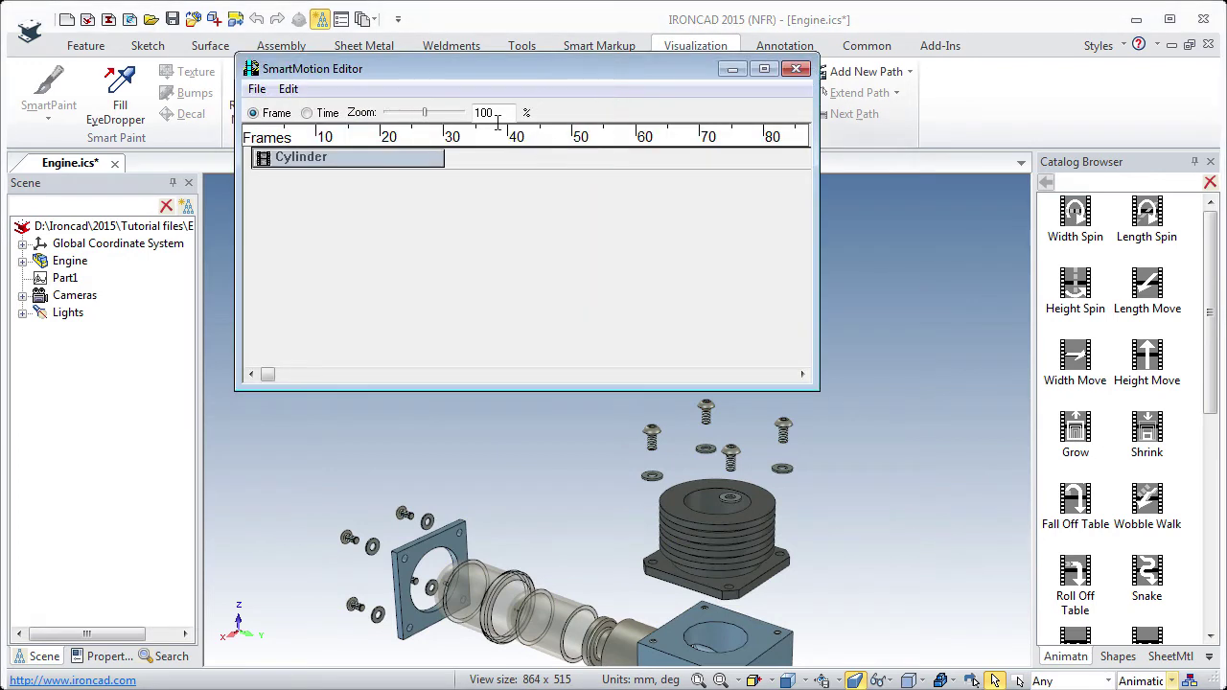
left_click(350, 163)
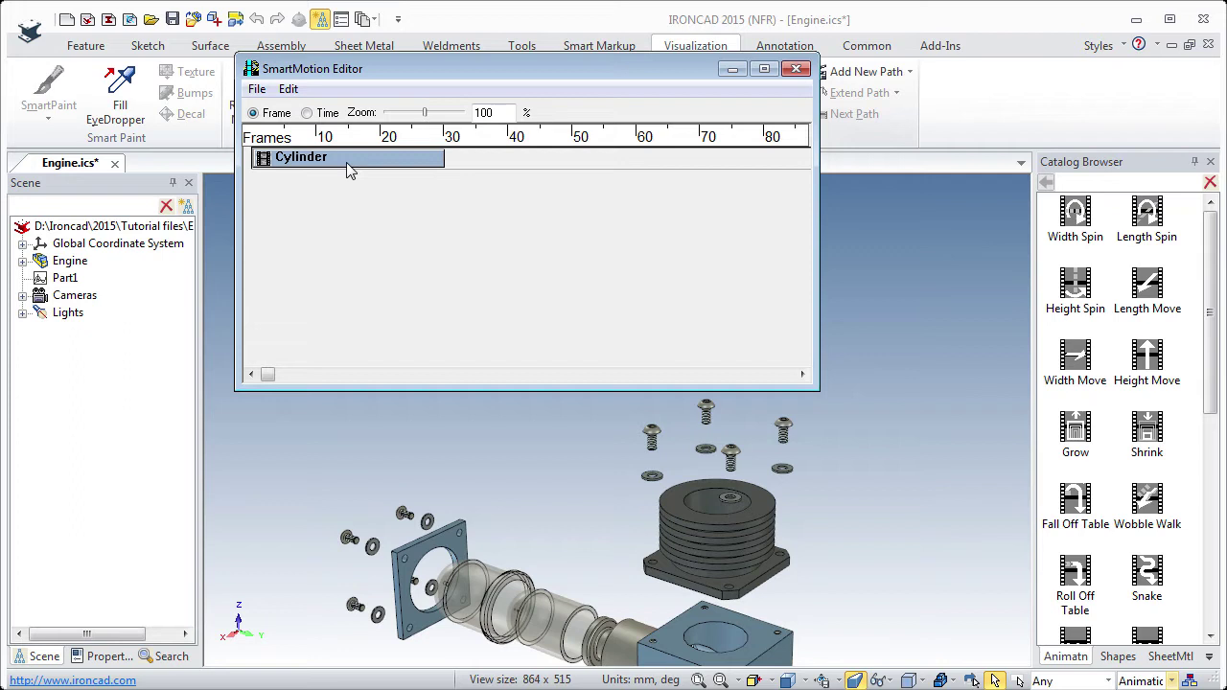
left_click(347, 161)
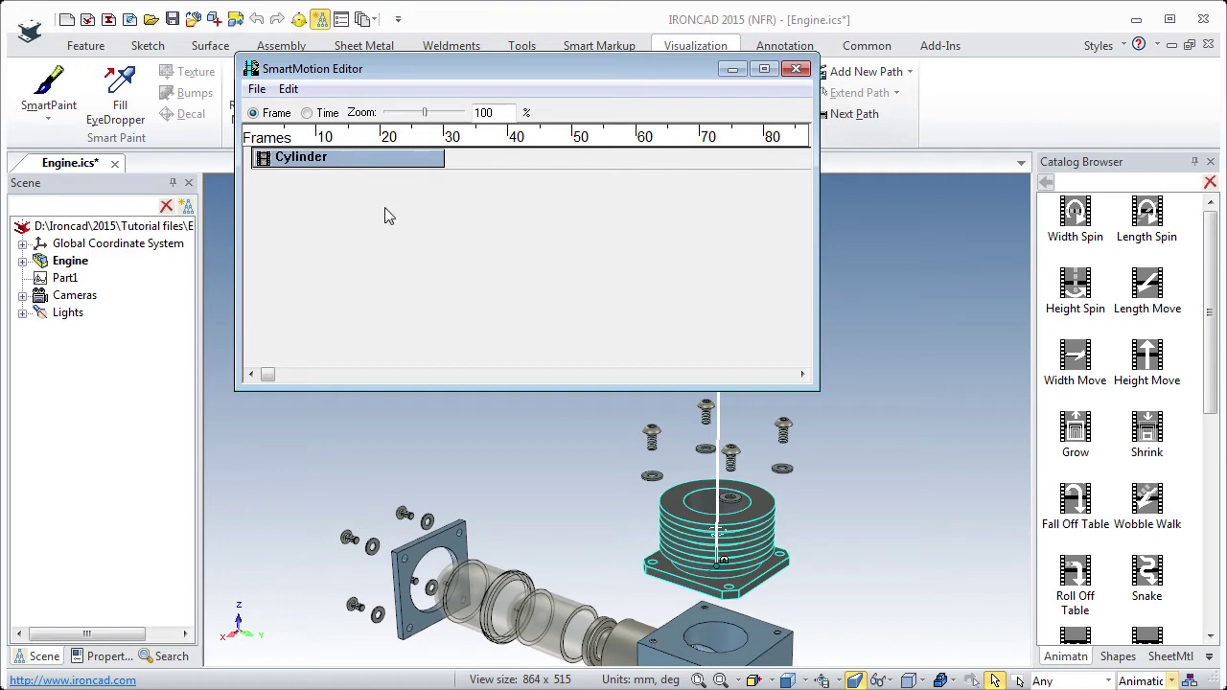
- Expand the Cylinder track in the SmartMotion Editor into its individual motion tracks
right_click(351, 160)
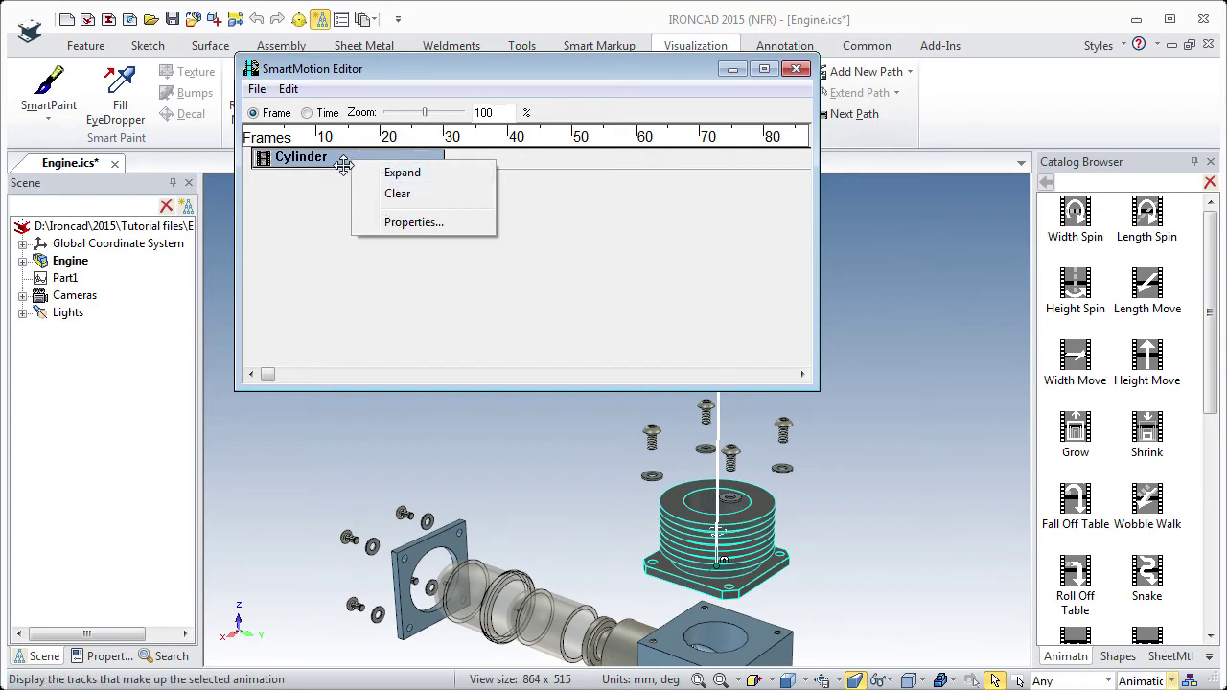
left_click(341, 162)
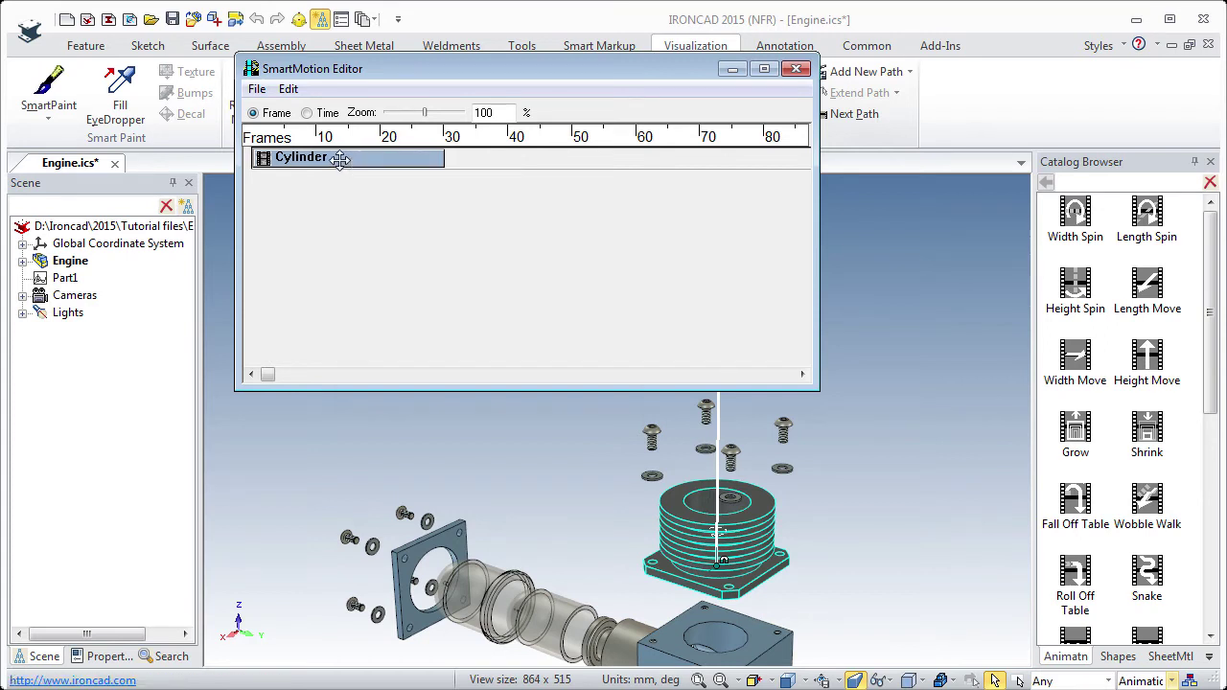
double_click(341, 159)
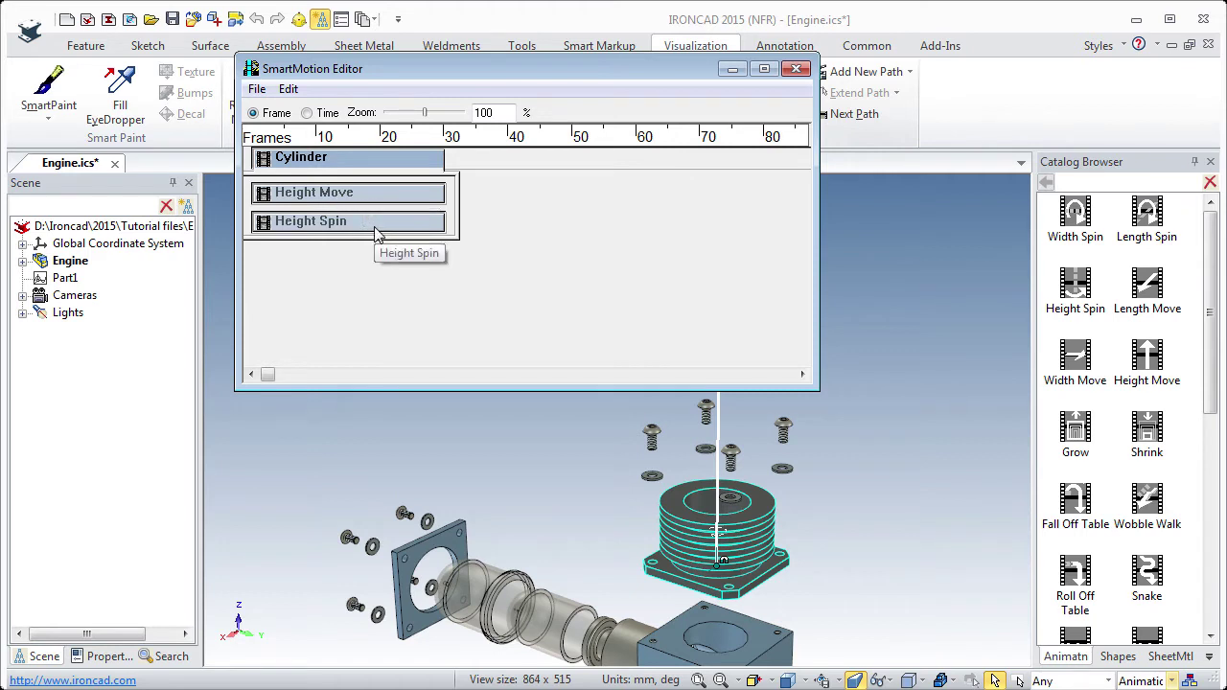
- Examine the Cylinder track's start time and length in its segment properties, leaving them as they are
right_click(344, 158)
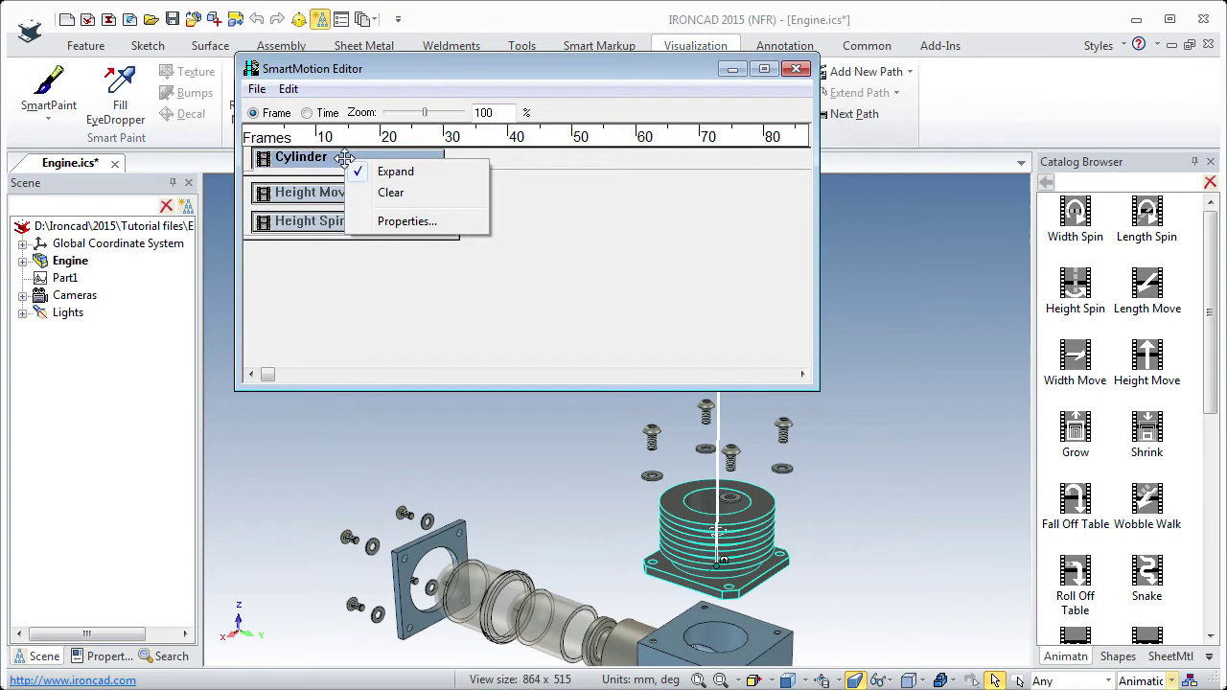
left_click(389, 221)
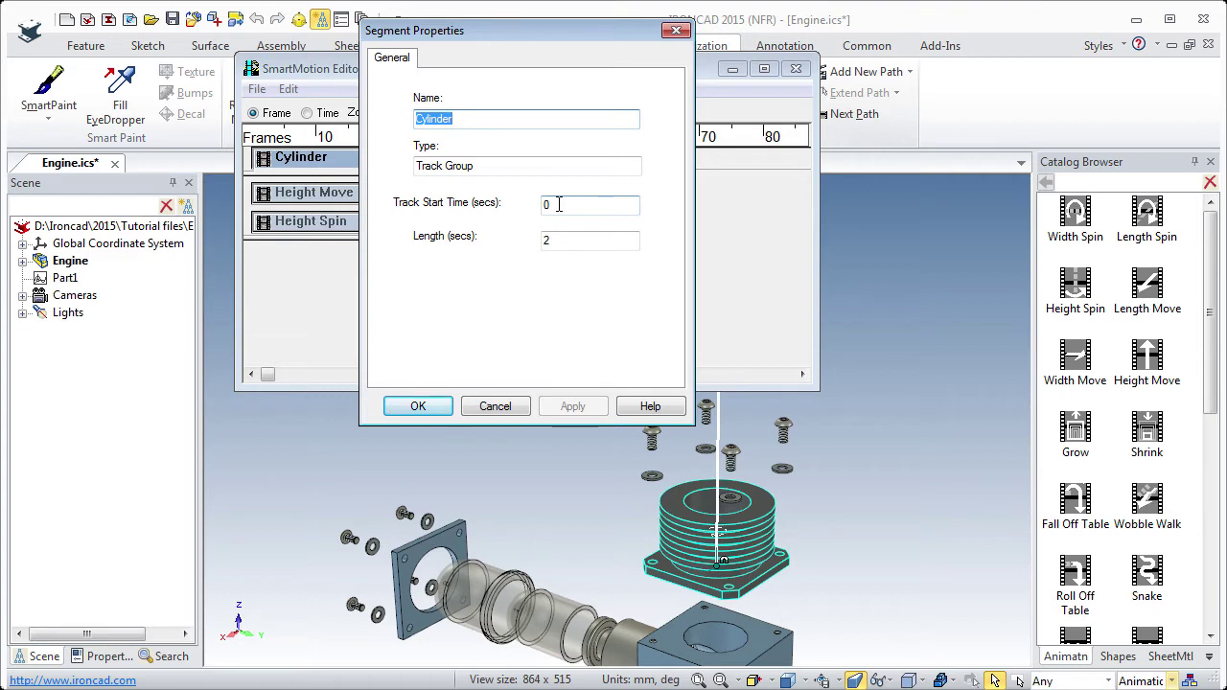
left_click(496, 406)
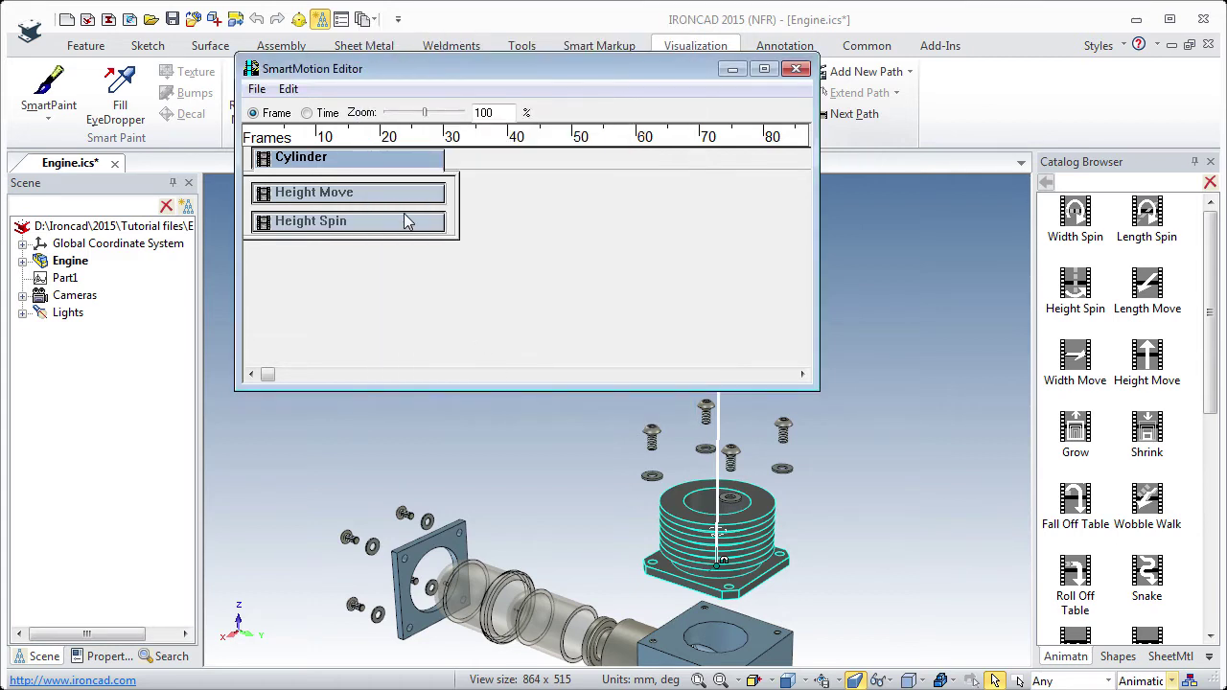
- Examine the Height Move track's general, time effect and path properties, including the available time effect types
left_click(387, 194)
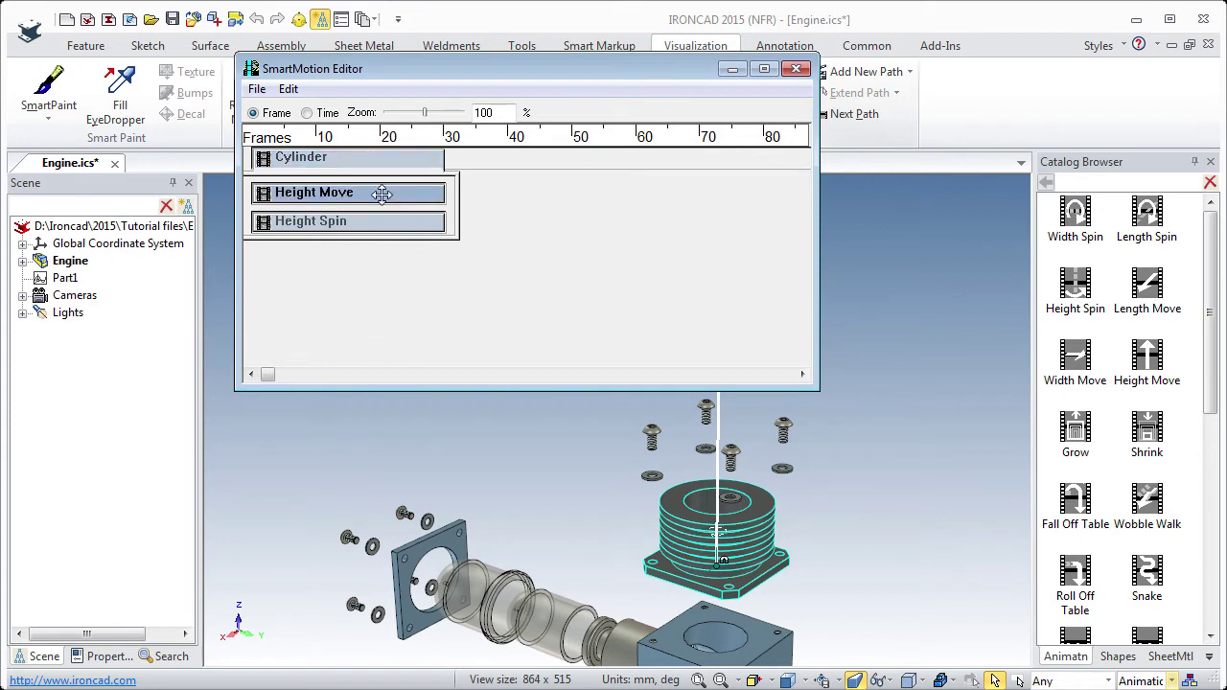
right_click(381, 194)
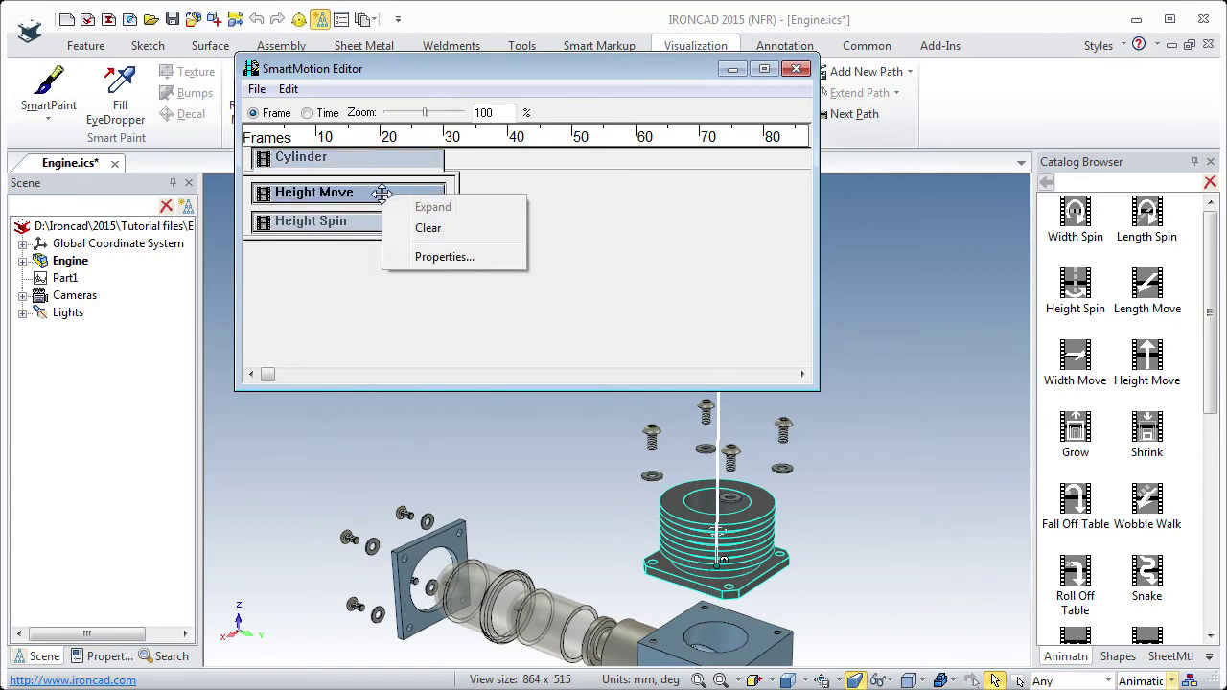
left_click(421, 257)
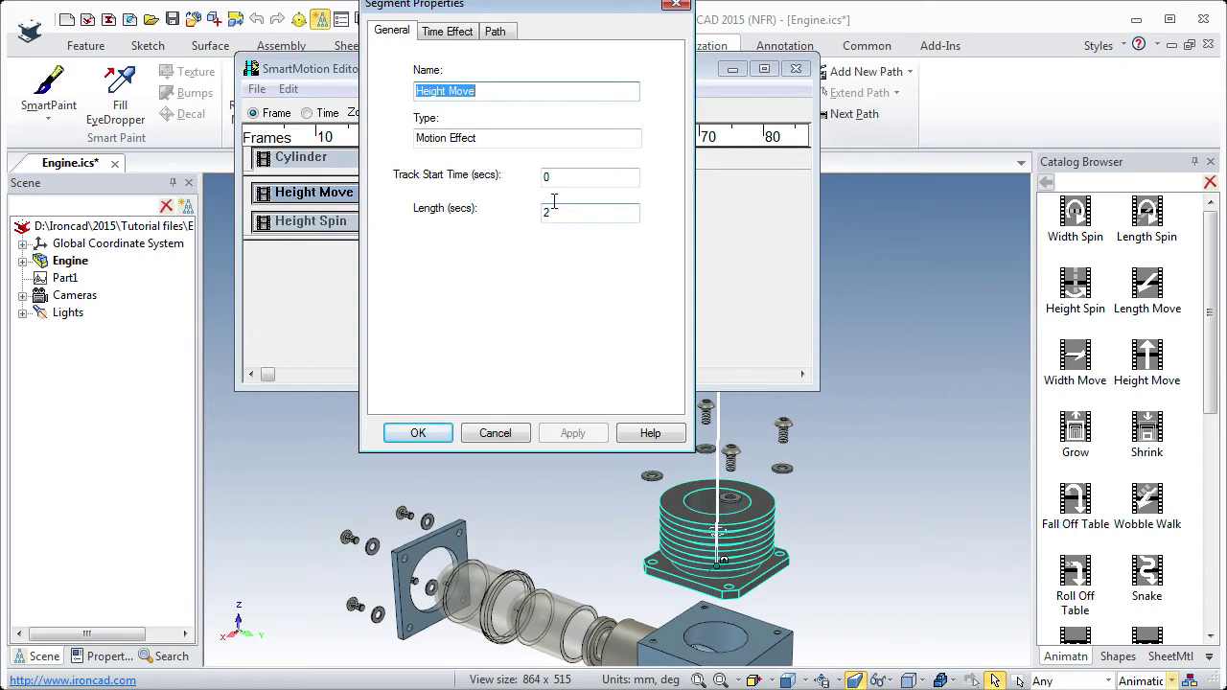
left_click_drag(518, 5, 688, 184)
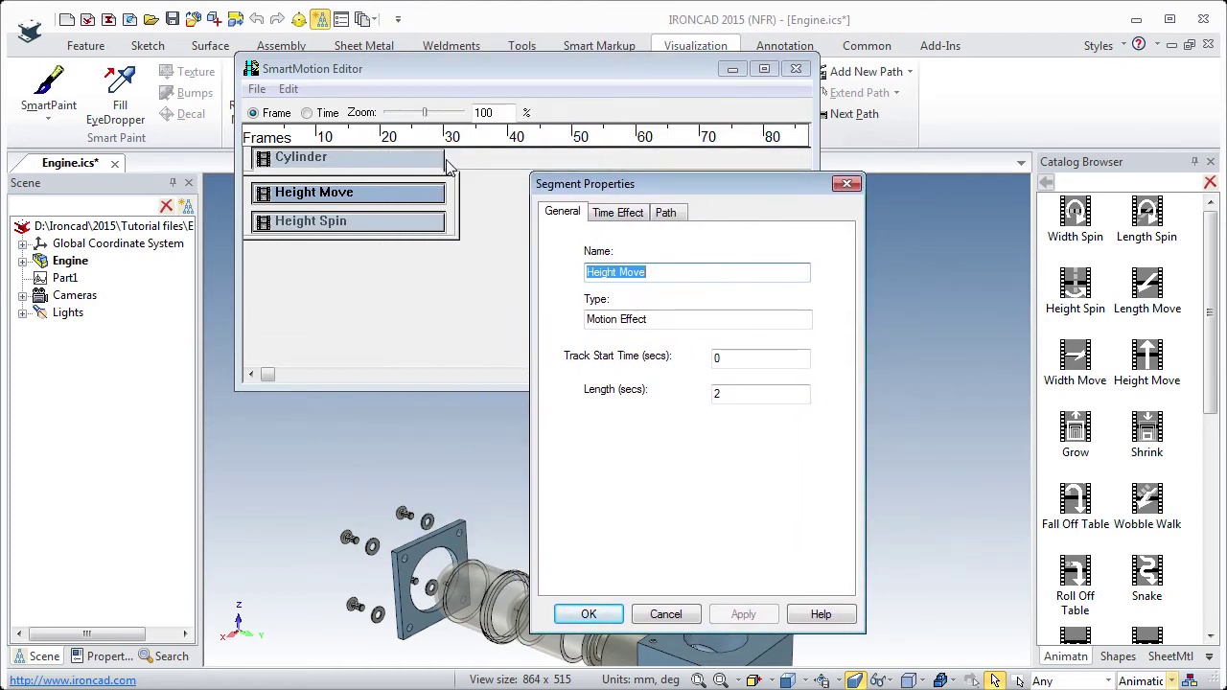
left_click(615, 218)
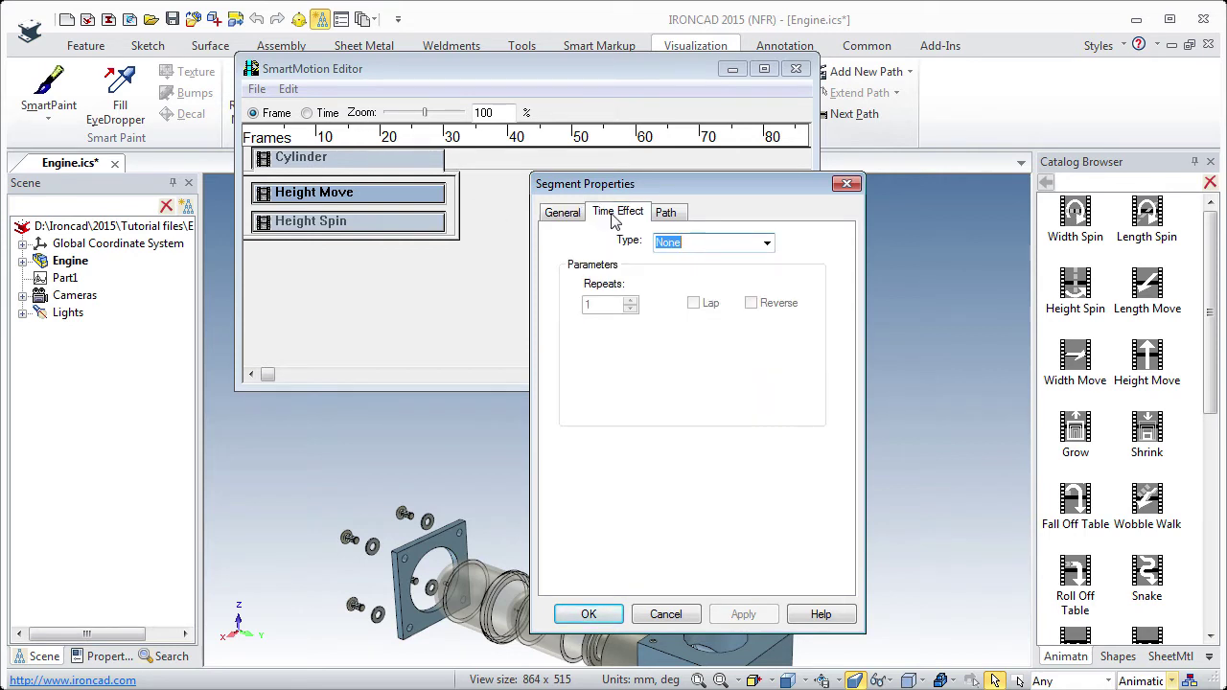
left_click(766, 245)
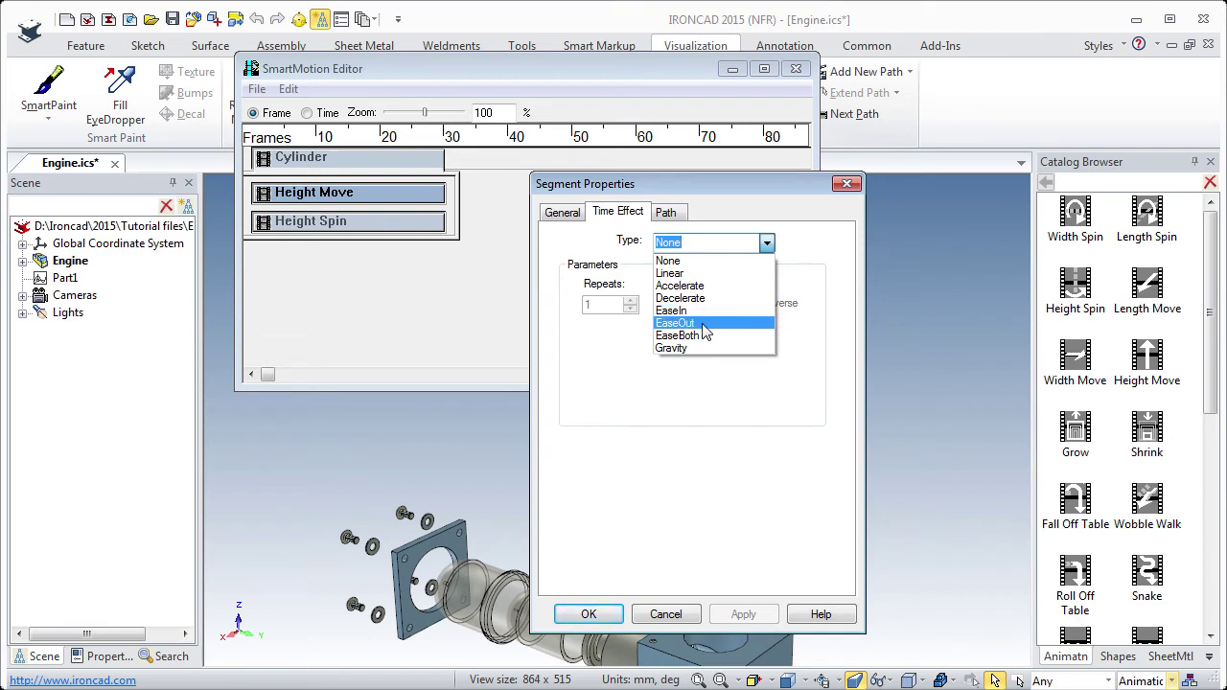
left_click(599, 239)
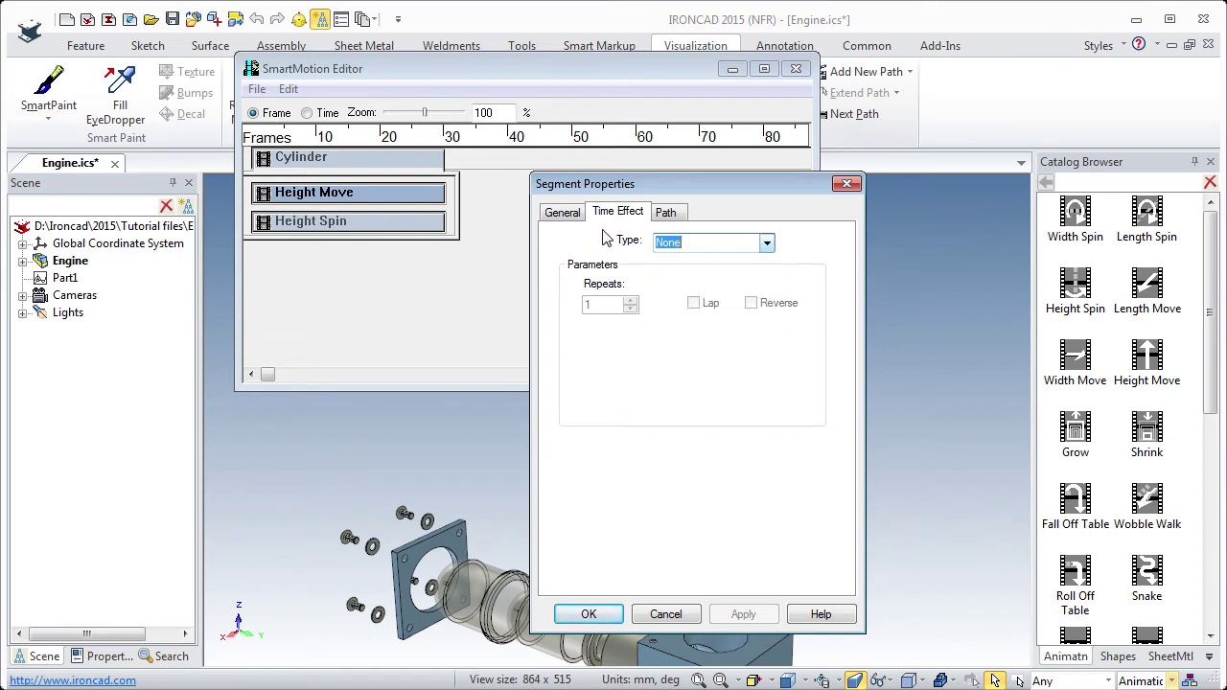
left_click(666, 213)
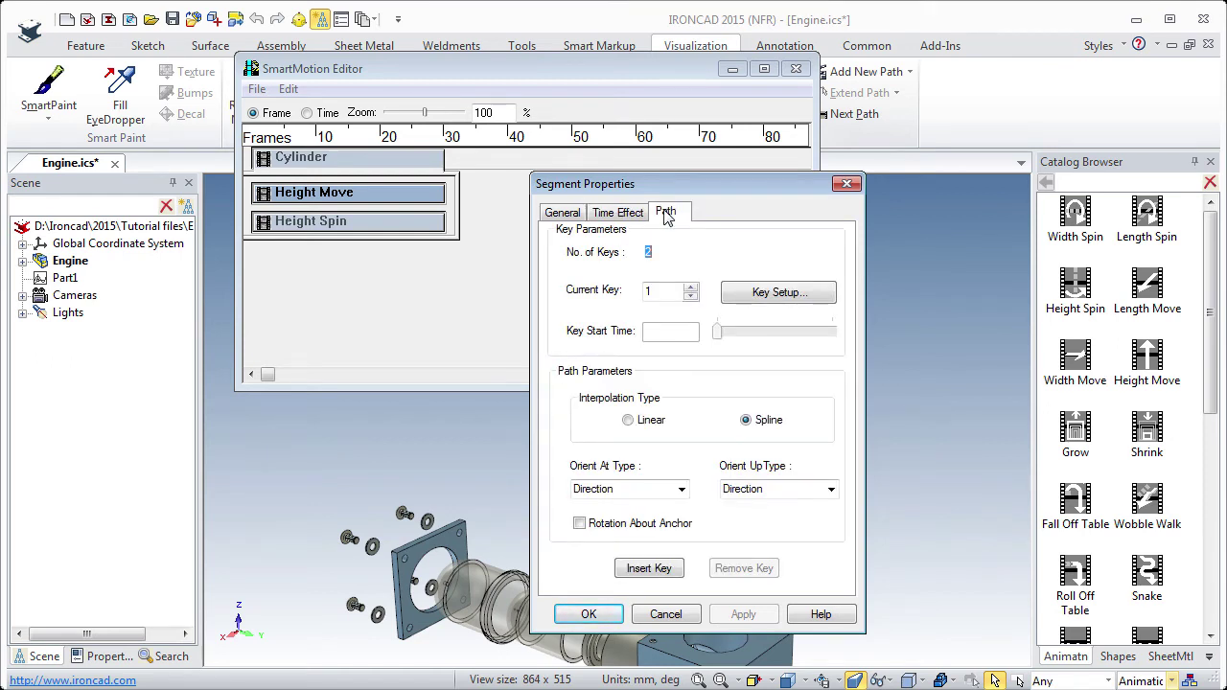
left_click(564, 213)
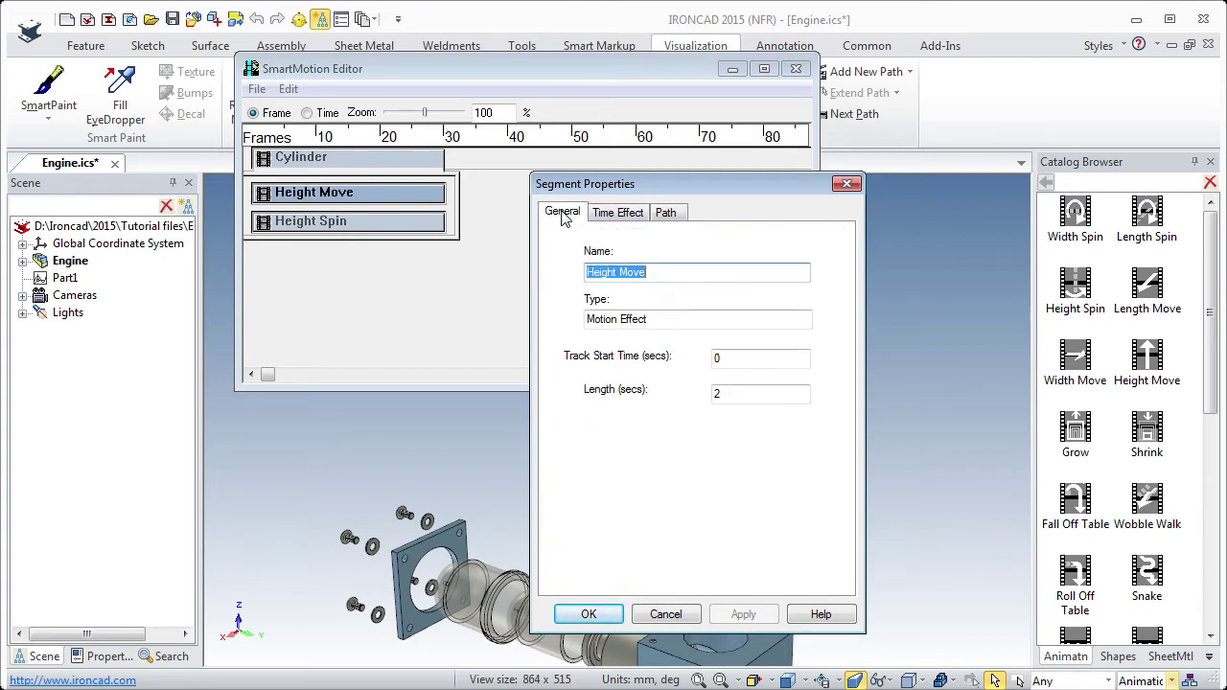
left_click(588, 614)
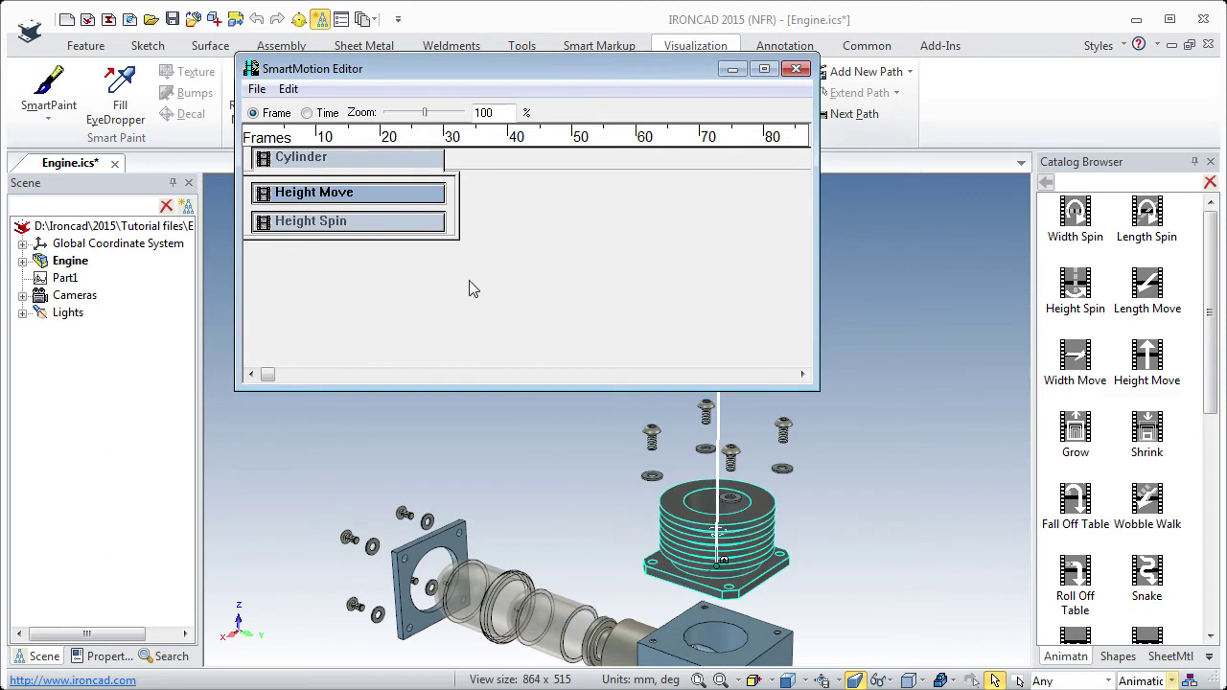
- Stretch the Cylinder track to a length of 5 seconds using the time scale, and switch the timeline back to frames
left_click(409, 163)
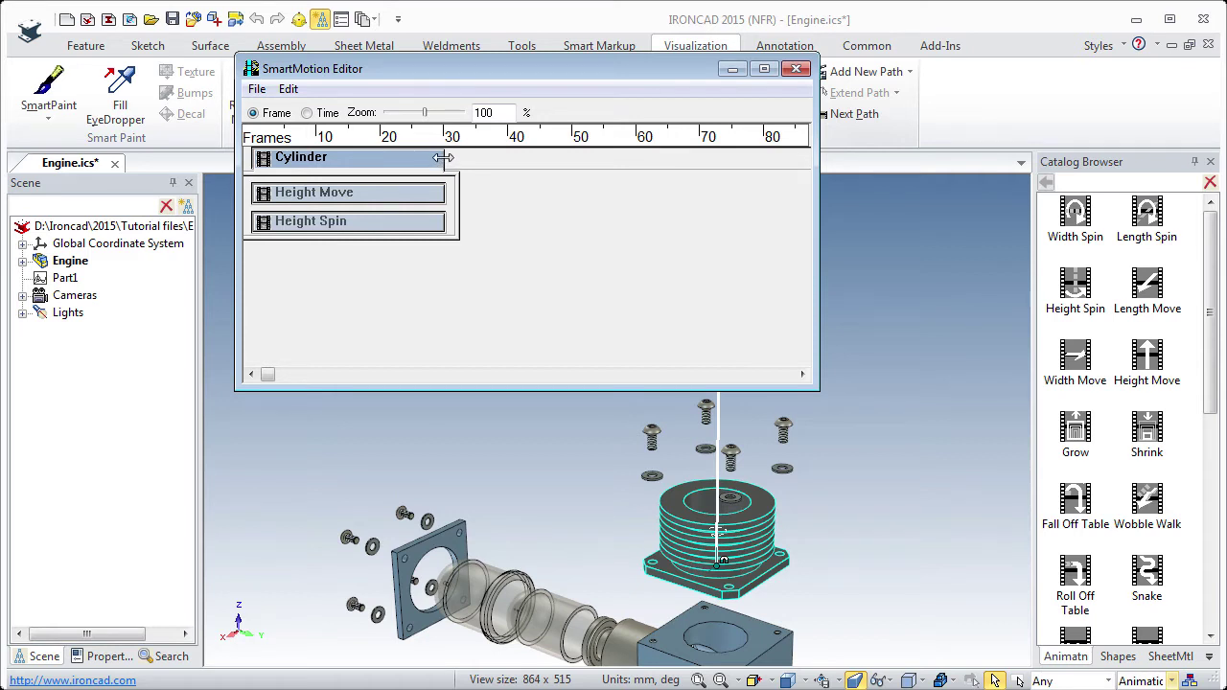
left_click_drag(443, 157, 701, 163)
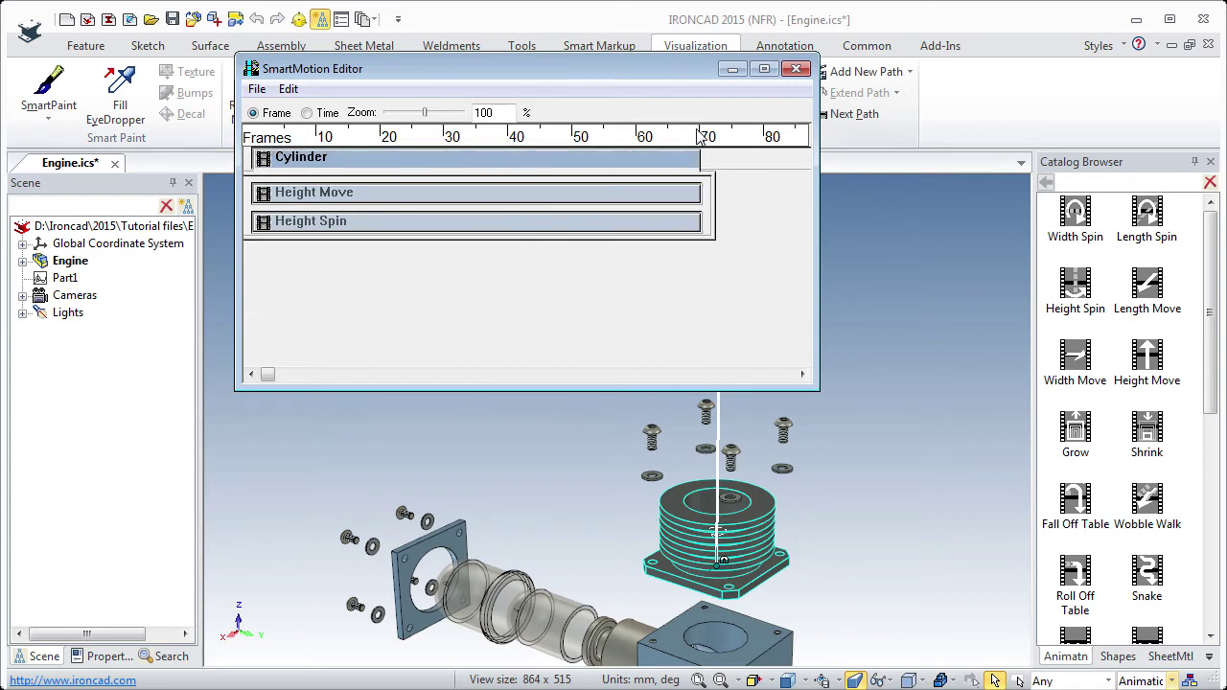
left_click(306, 114)
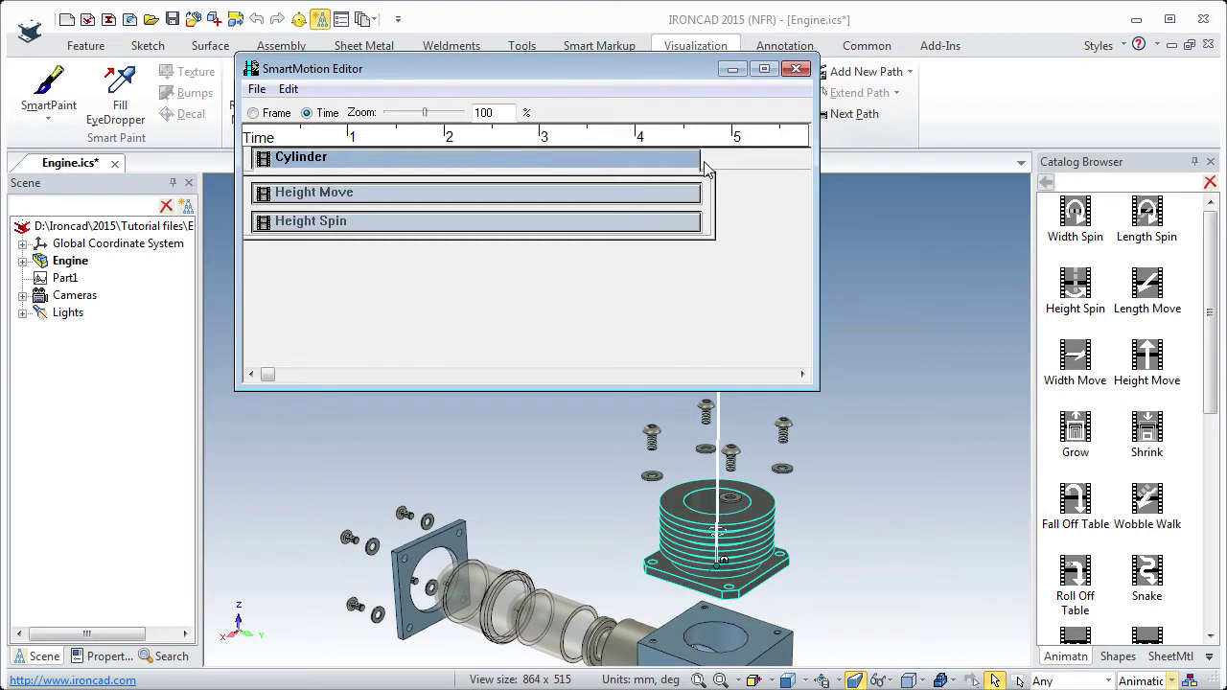
left_click_drag(703, 160, 732, 160)
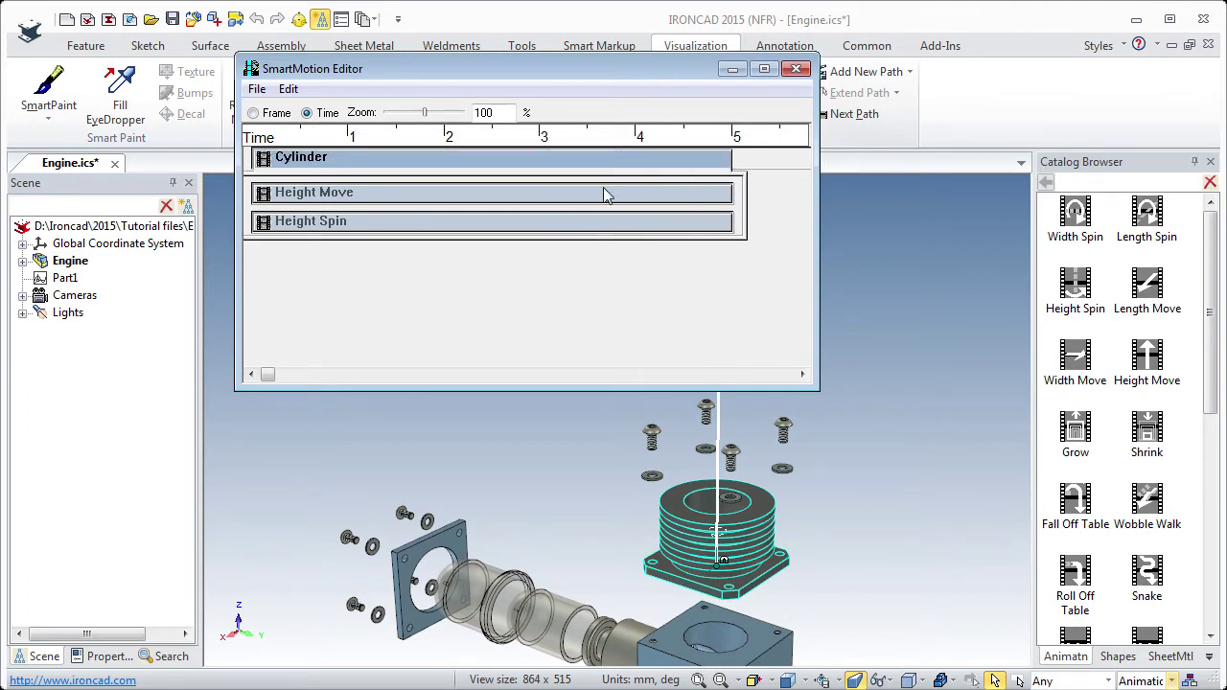
left_click(253, 113)
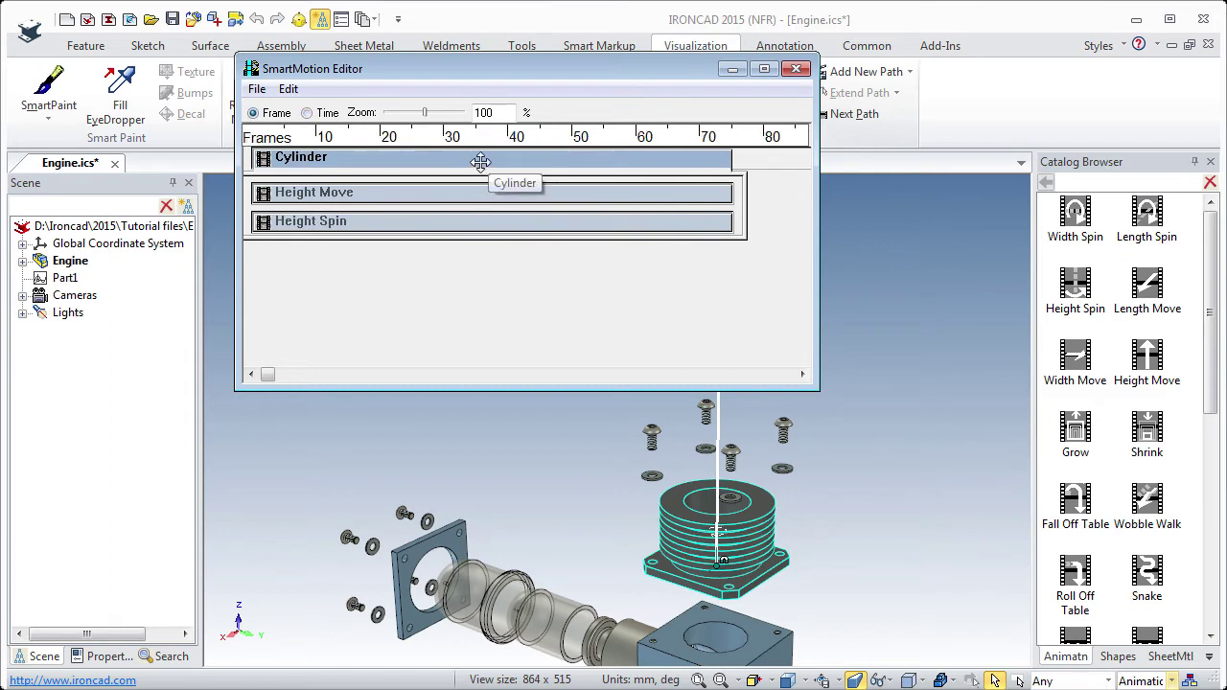
- Check the Cylinder track's length in its segment properties
right_click(481, 162)
left_click(493, 223)
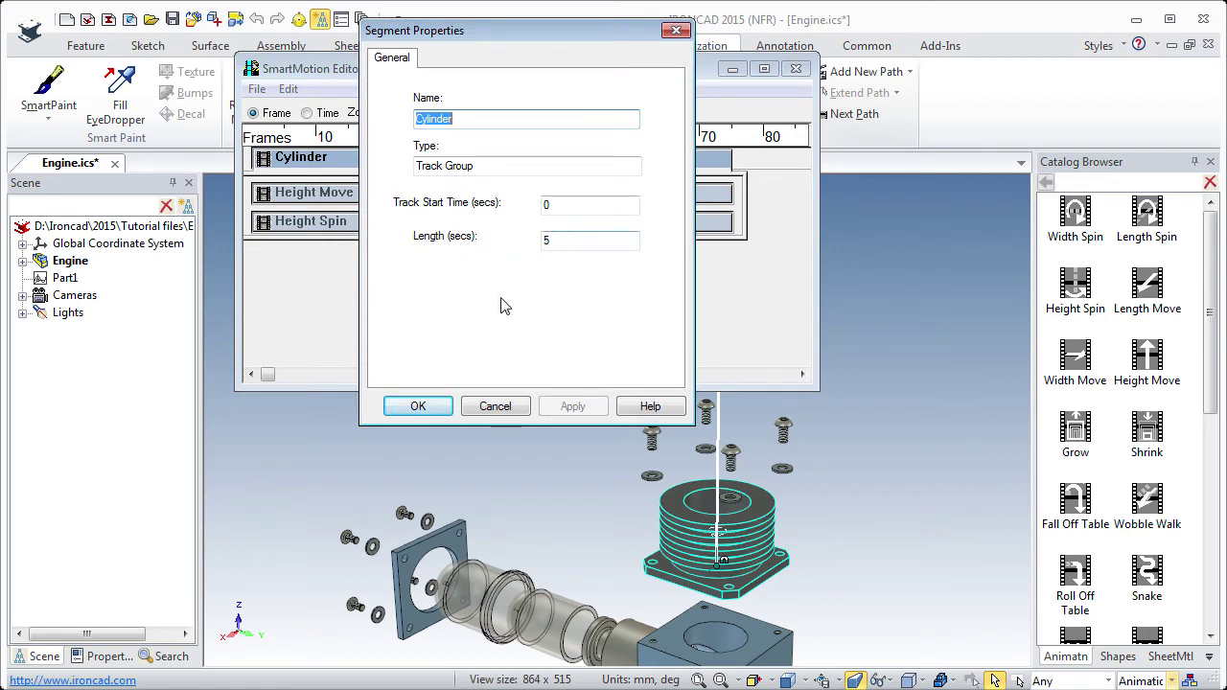
left_click(493, 407)
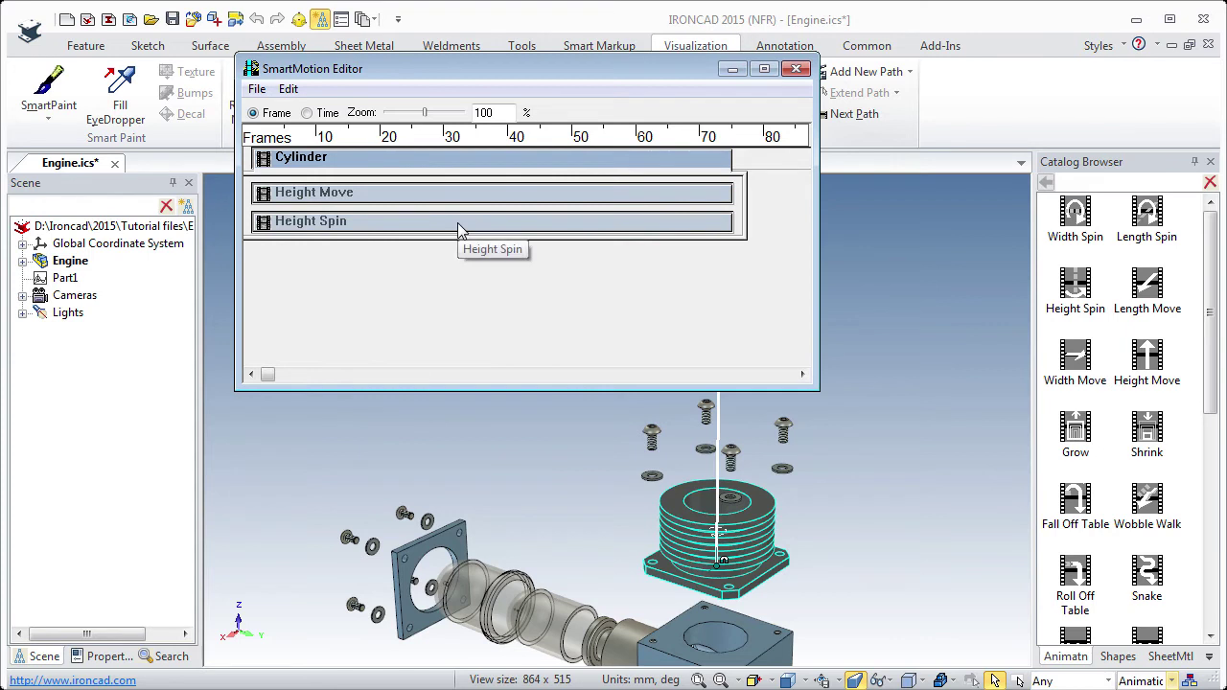
- Set the Height Spin track's start time to 2 seconds and its length to 3 seconds
left_click(458, 222)
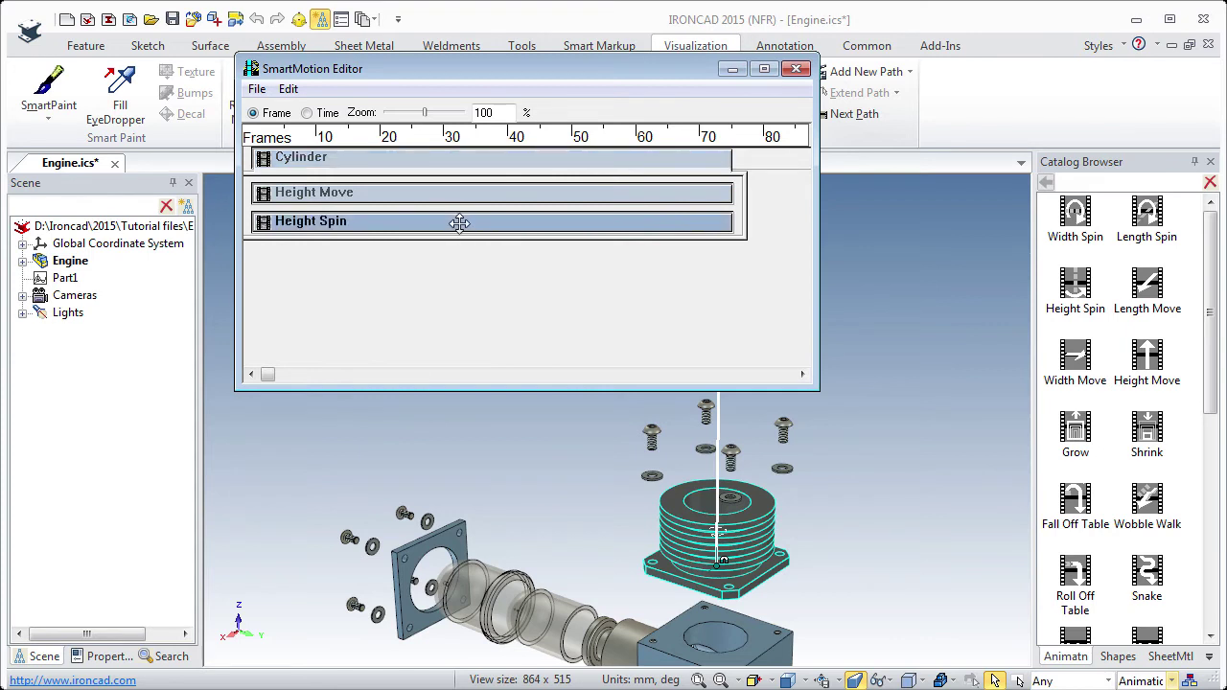
right_click(460, 223)
left_click(507, 286)
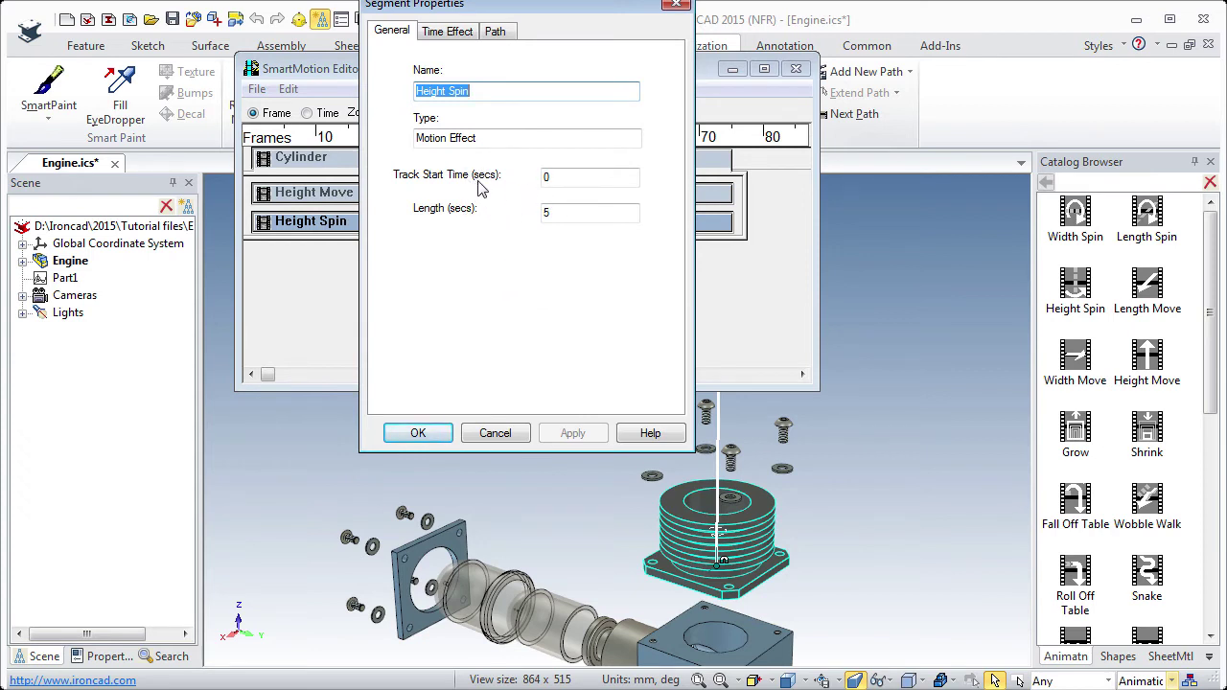
left_click(579, 177)
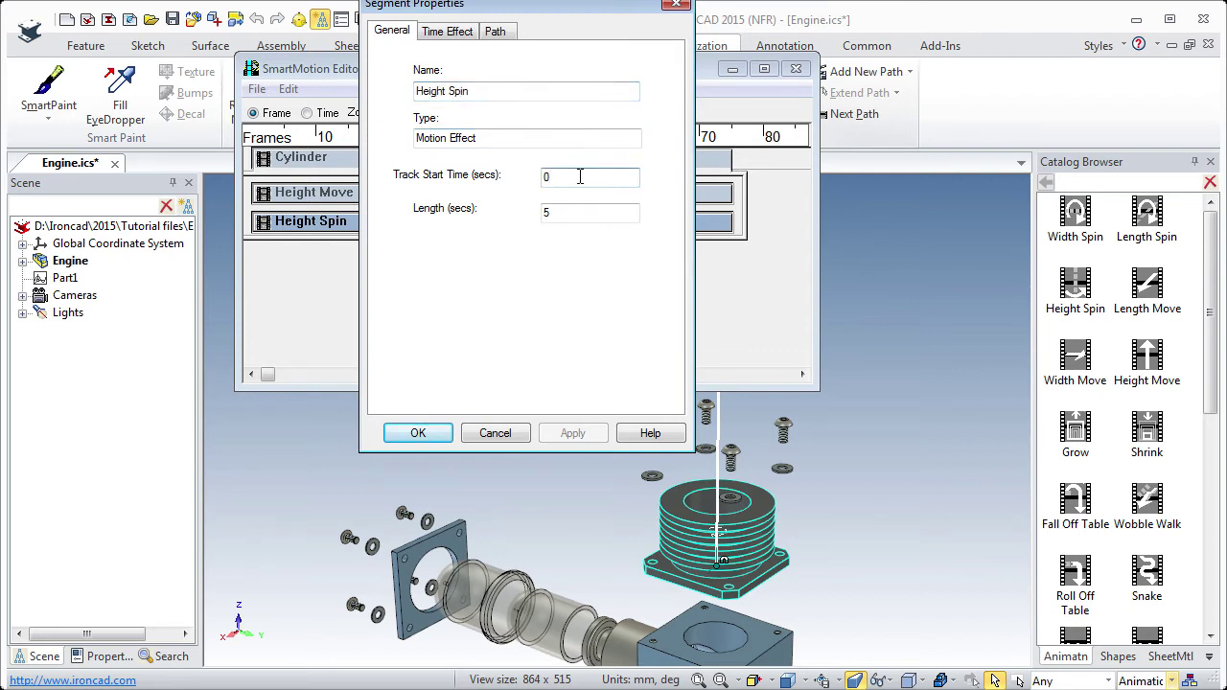
double_click(536, 183)
left_click(575, 213)
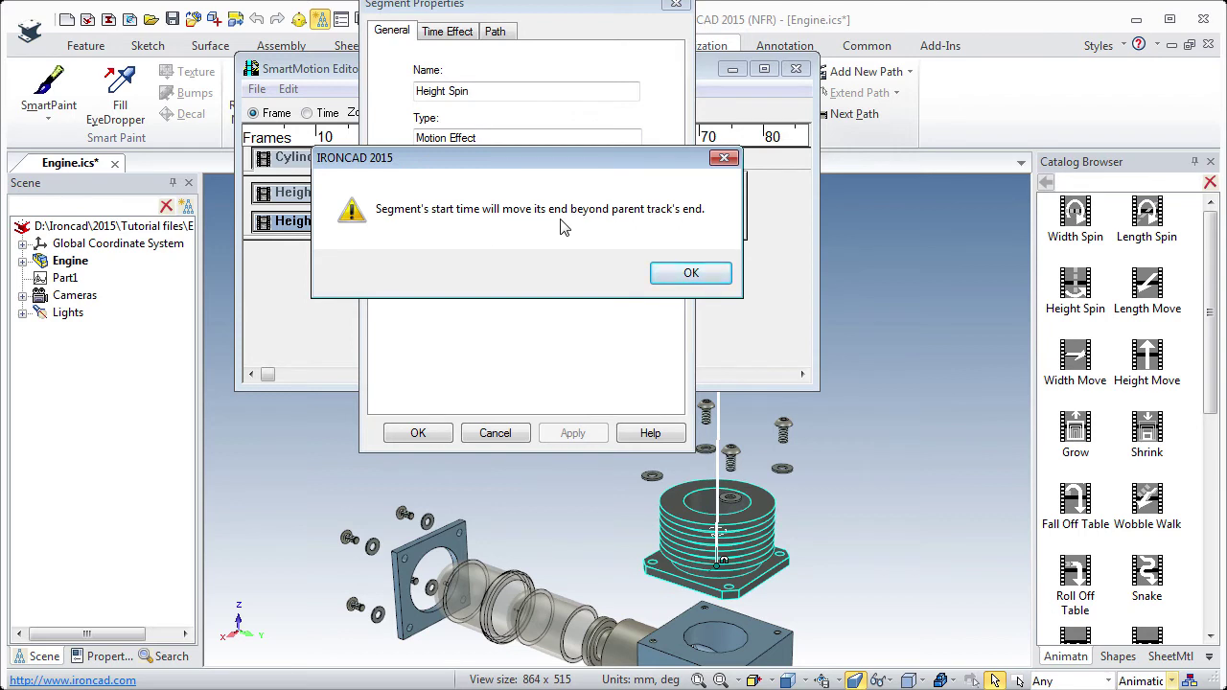
left_click(690, 272)
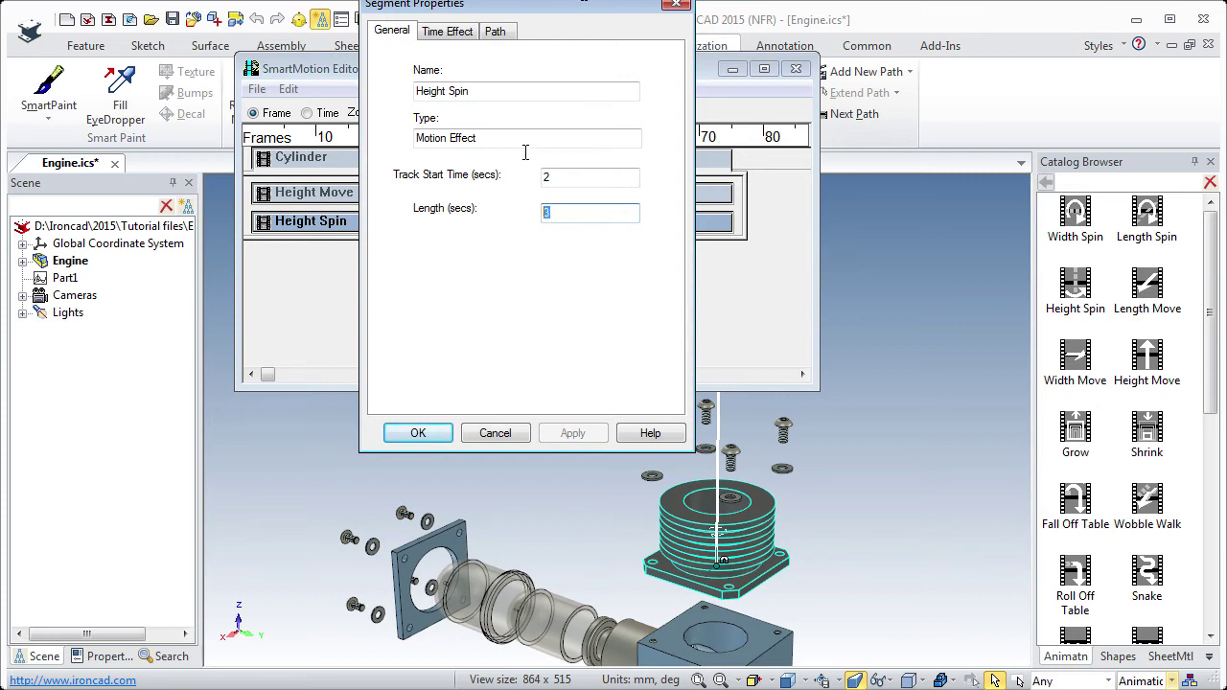
left_click_drag(551, 4, 500, 216)
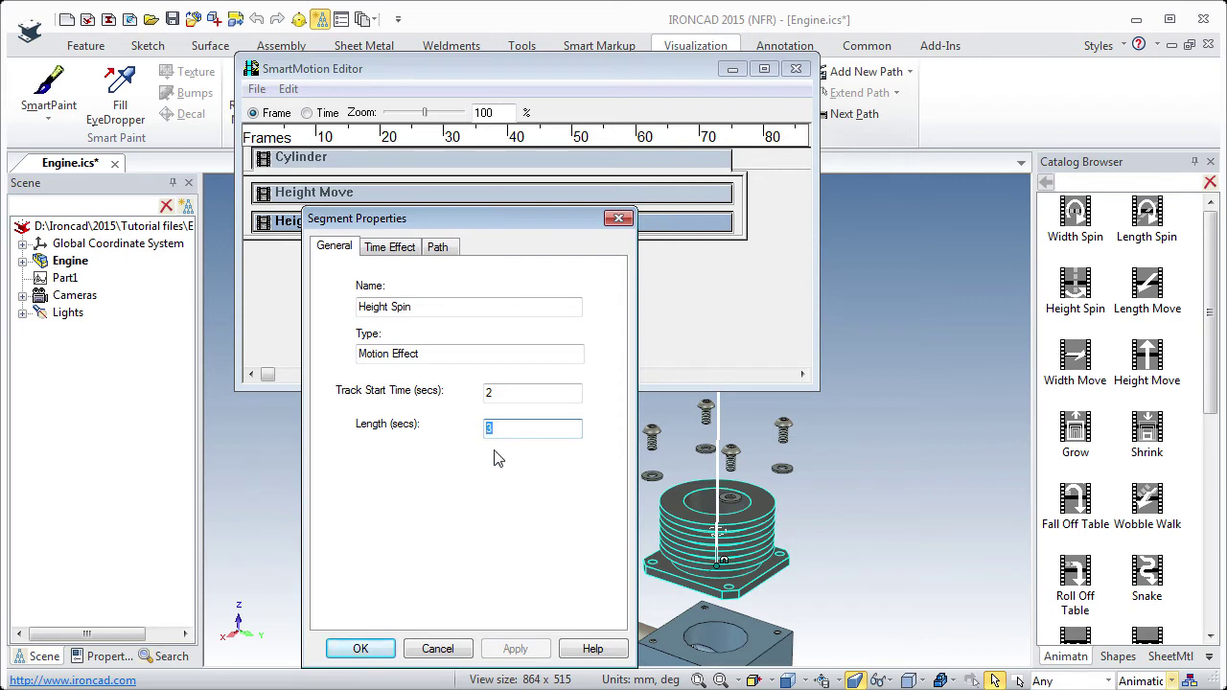
left_click(372, 651)
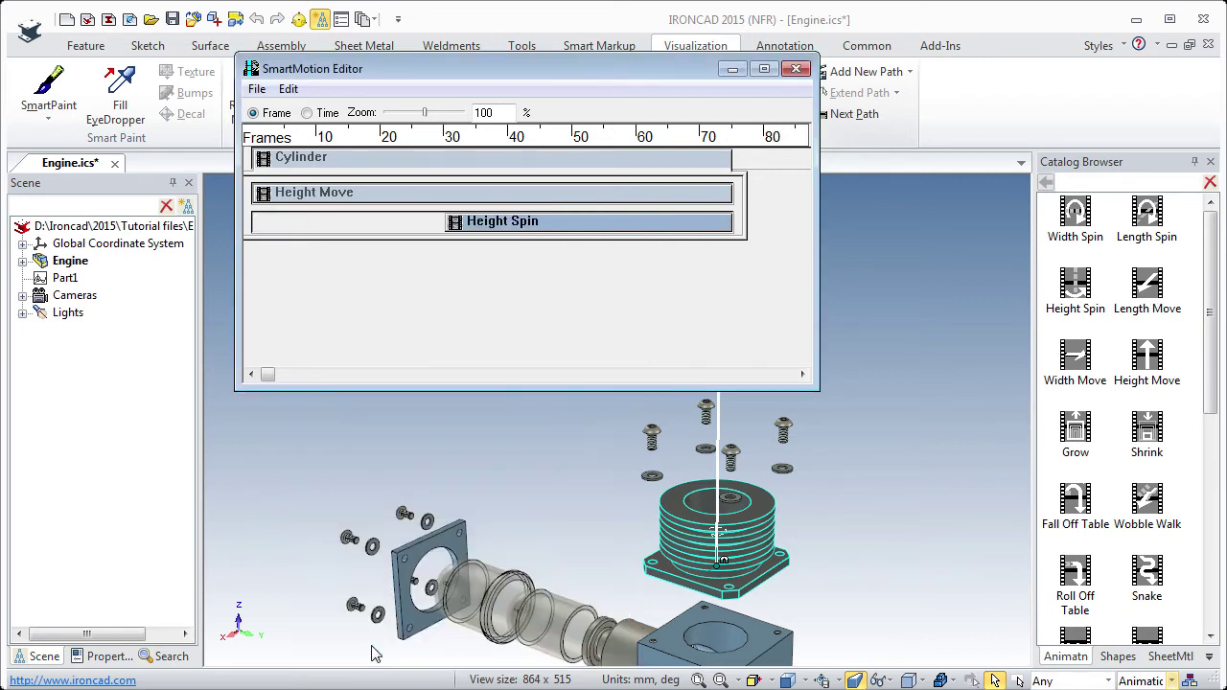
- Close the SmartMotion Editor, and play the cylinder's animation once with animation mode switched on only for the playback
left_click(797, 73)
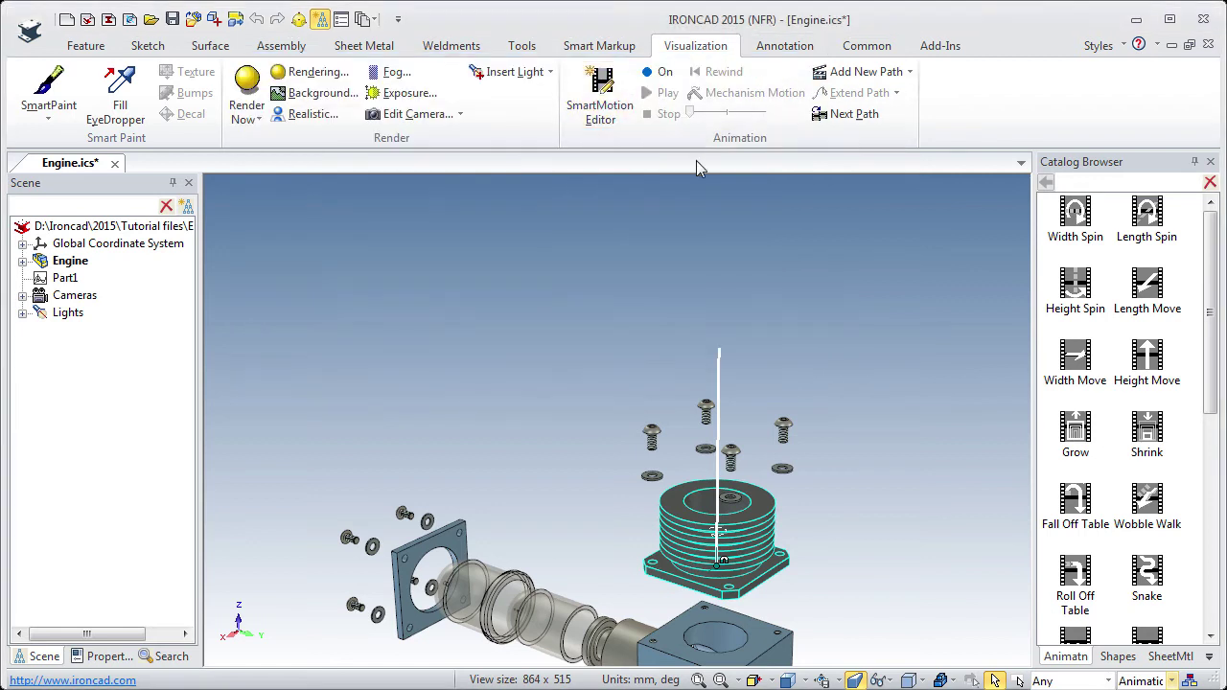
left_click(659, 76)
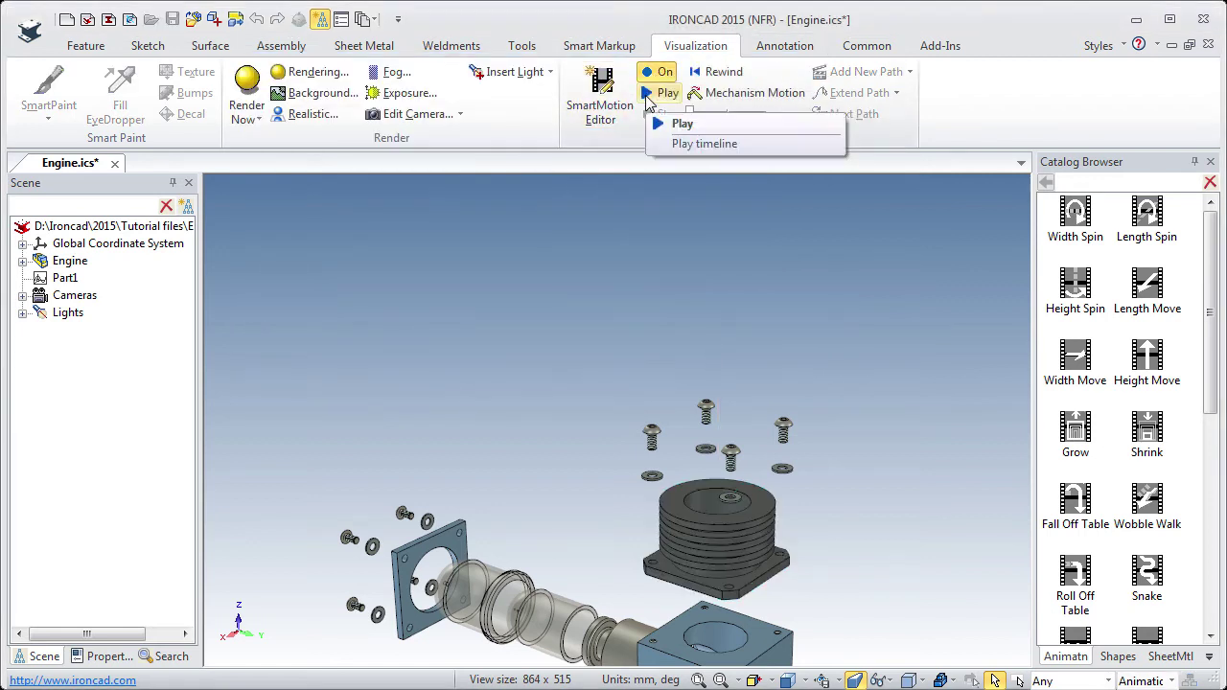
left_click(647, 96)
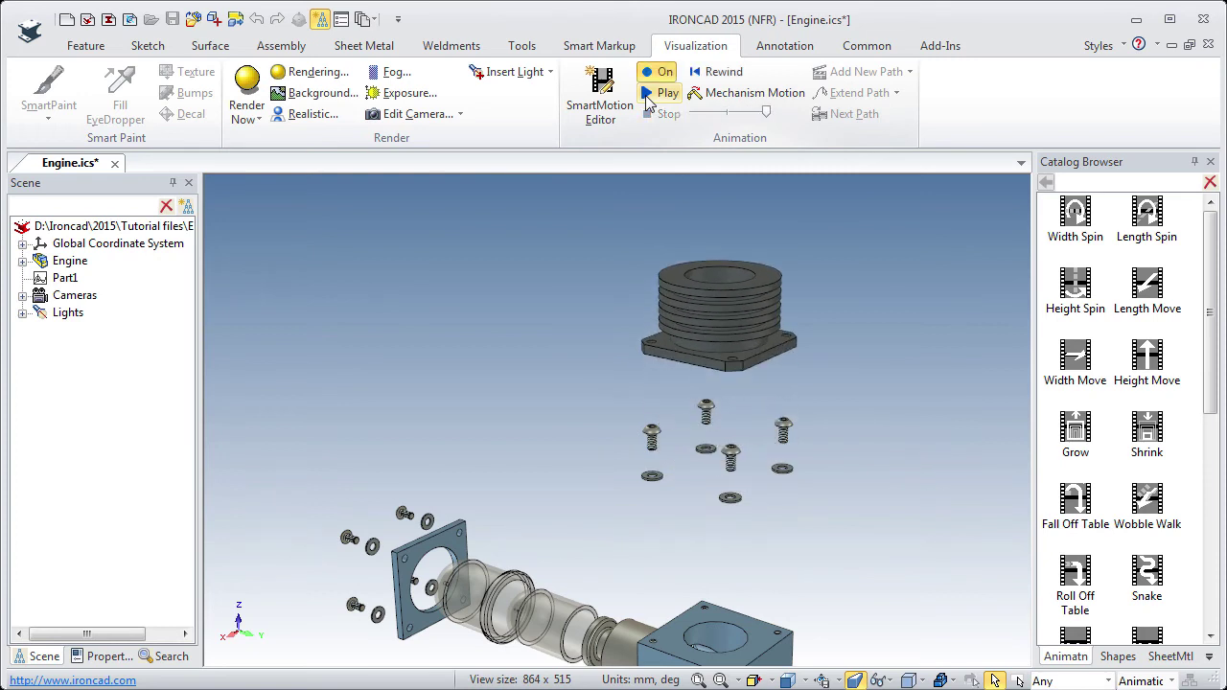
left_click(656, 92)
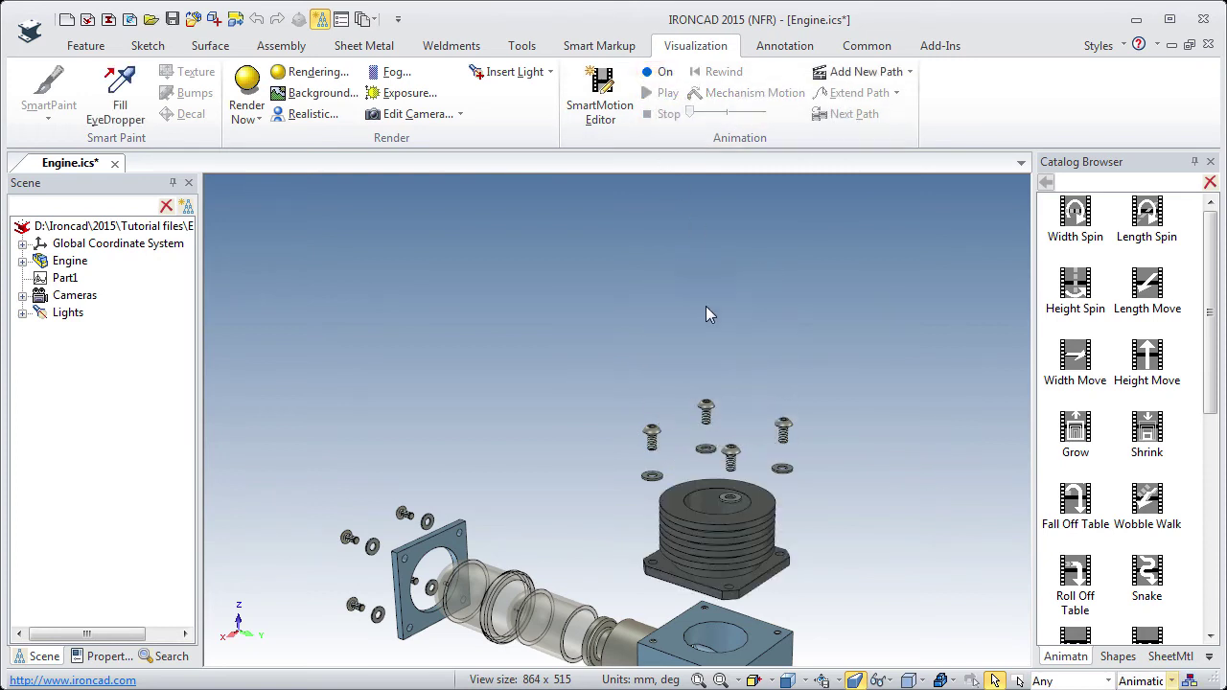
- Select the cylinder to inspect its motion path, and play its animation with animation mode switched on only for the playback
left_click(736, 519)
left_click(726, 537)
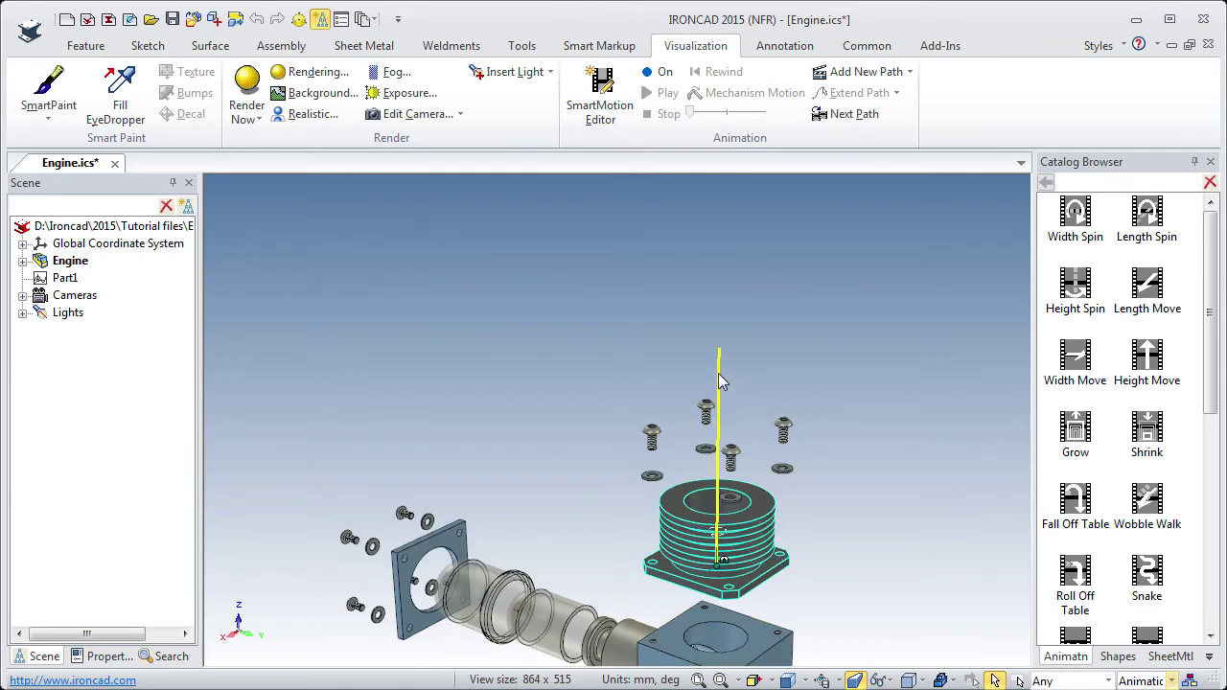
left_click(661, 72)
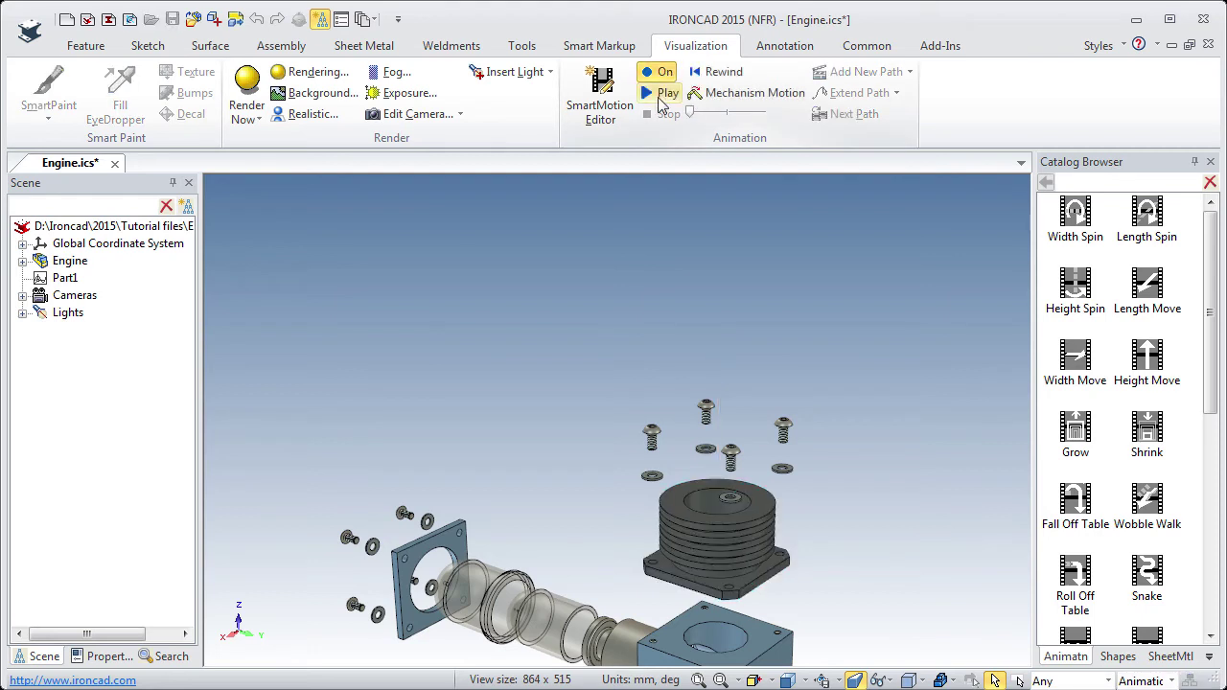
left_click(659, 95)
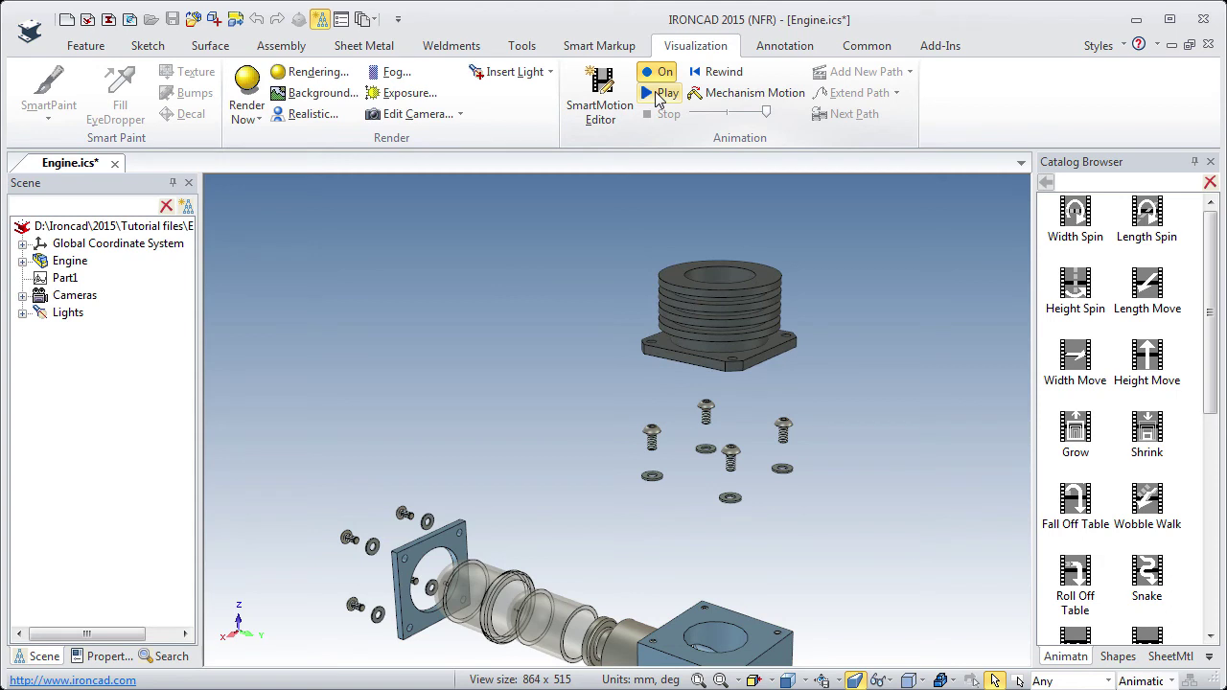
left_click(661, 72)
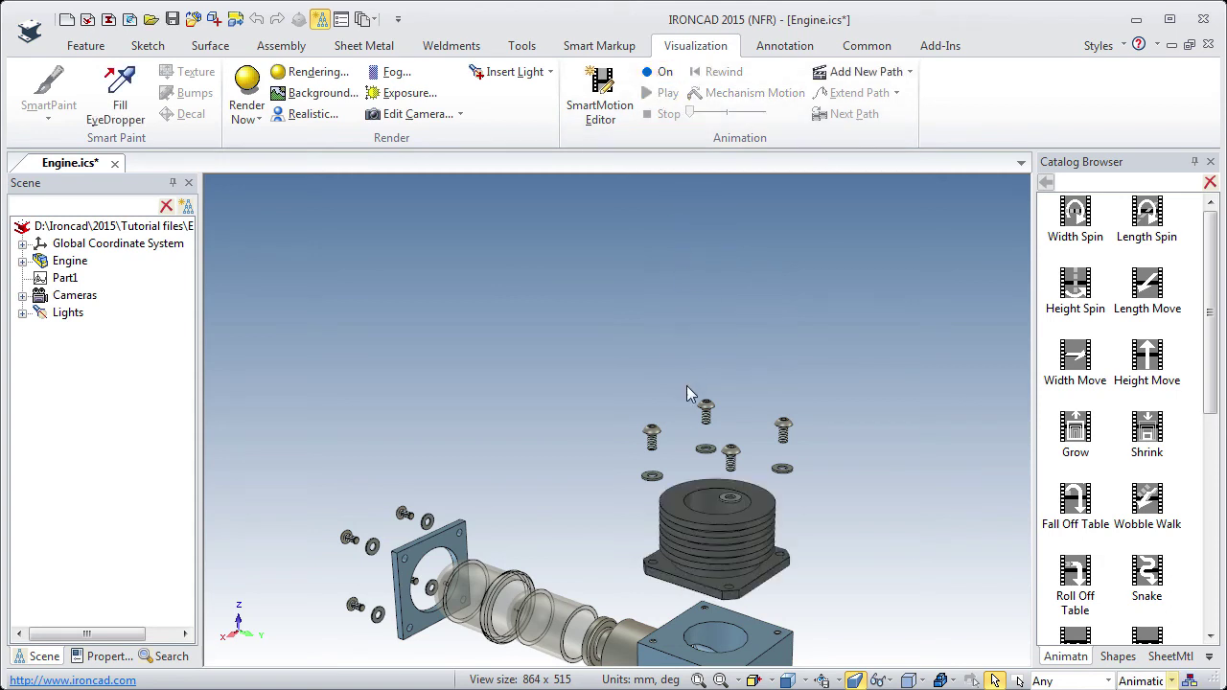
- Set the overall animation's frame rate to 30 per second in its segment properties in the SmartMotion Editor
middle_click_drag(650, 429, 624, 263, "shift")
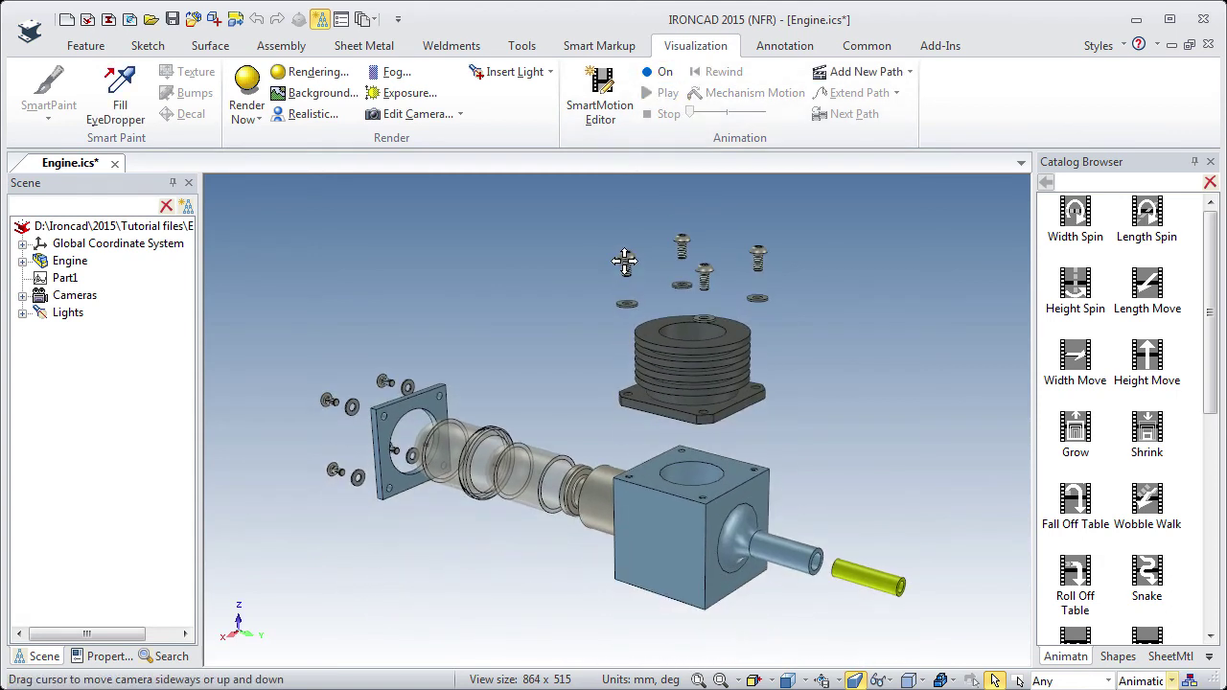
left_click(700, 379)
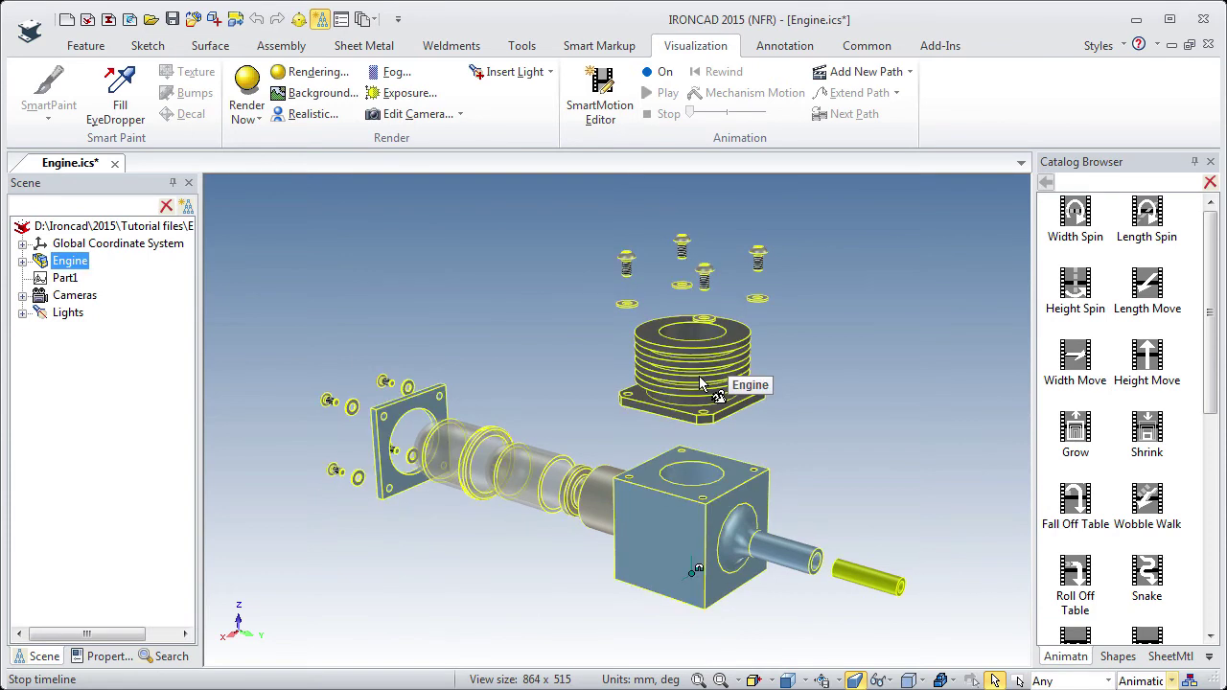
left_click(611, 92)
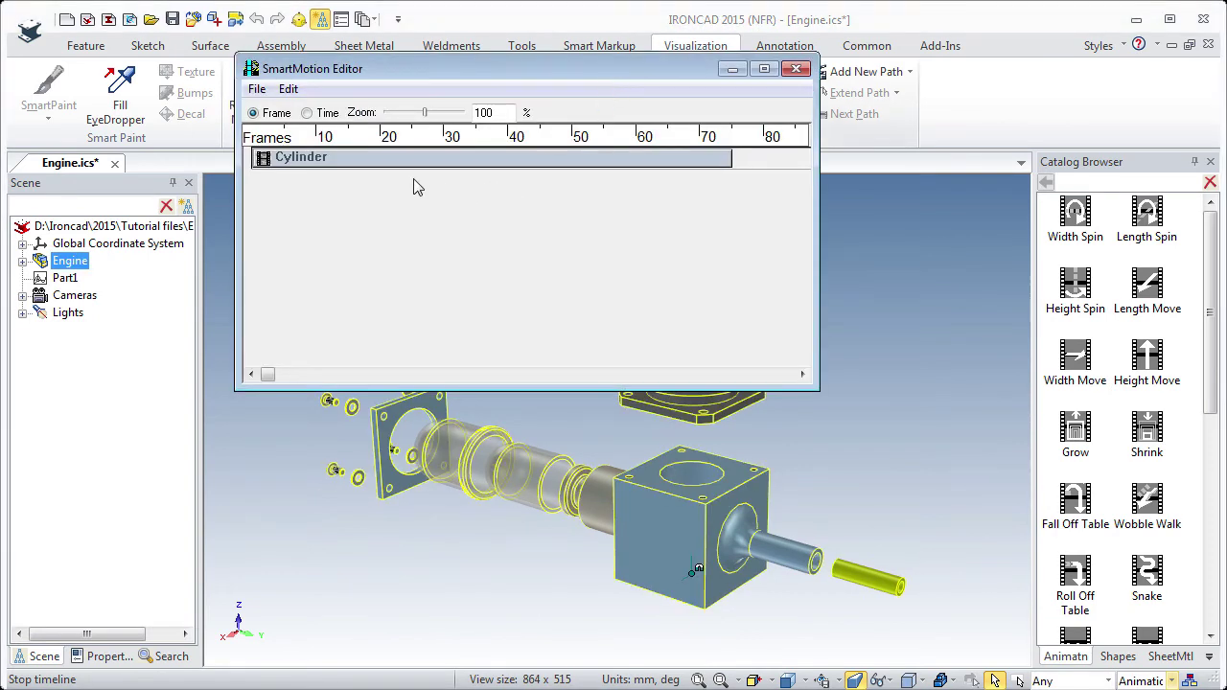
left_click(419, 160)
left_click(478, 292)
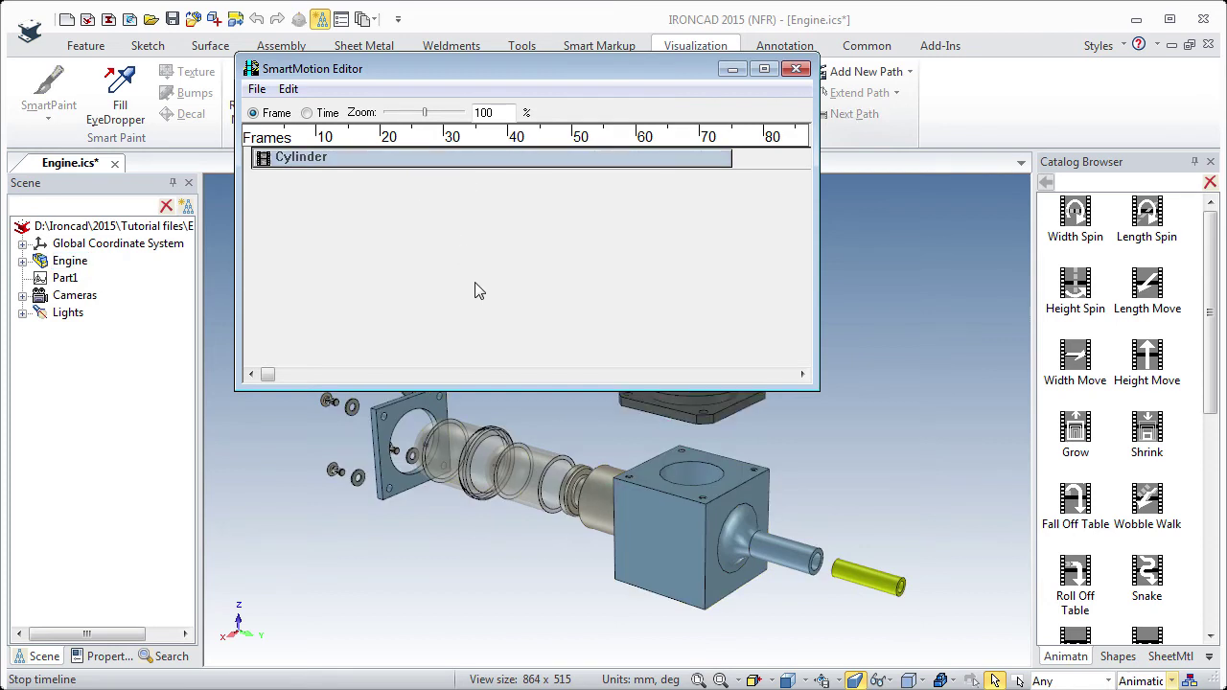
right_click(474, 286)
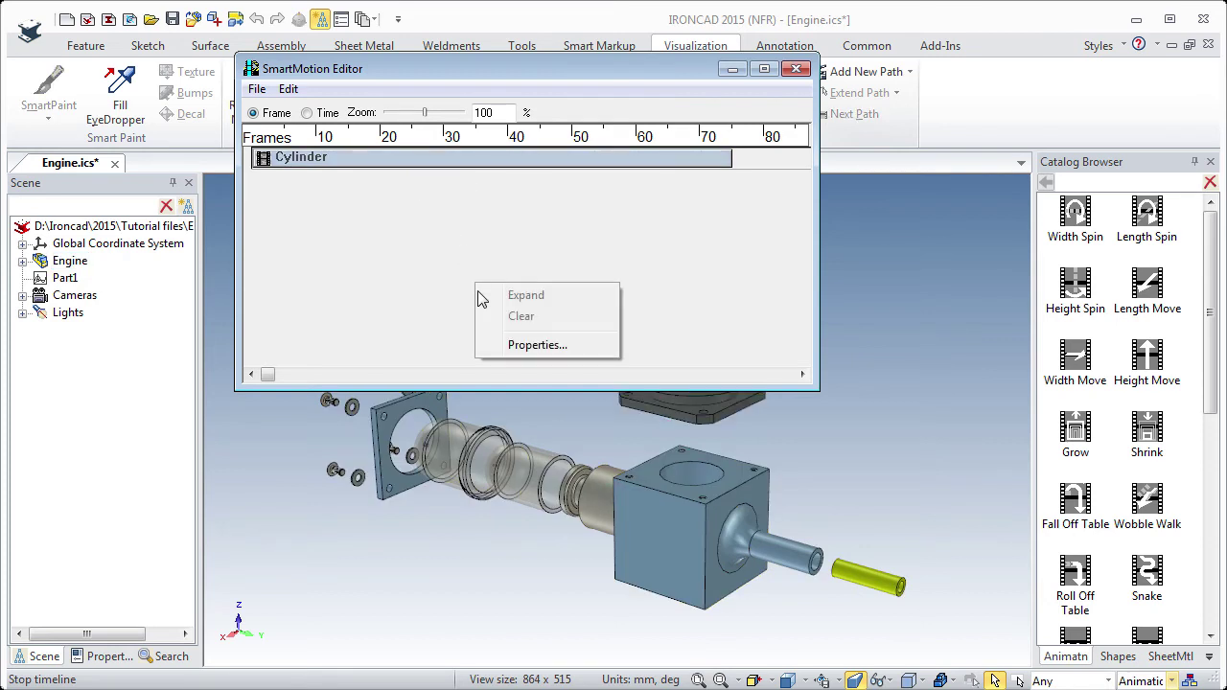
left_click(524, 347)
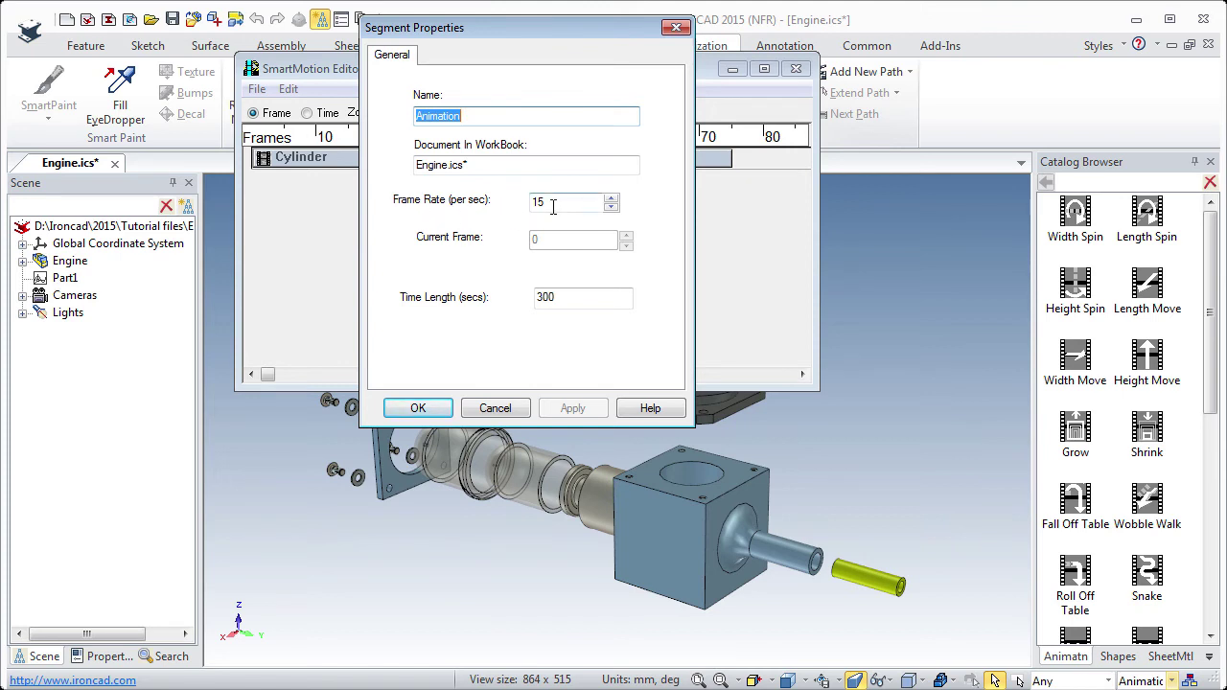
left_click_drag(561, 203, 491, 212)
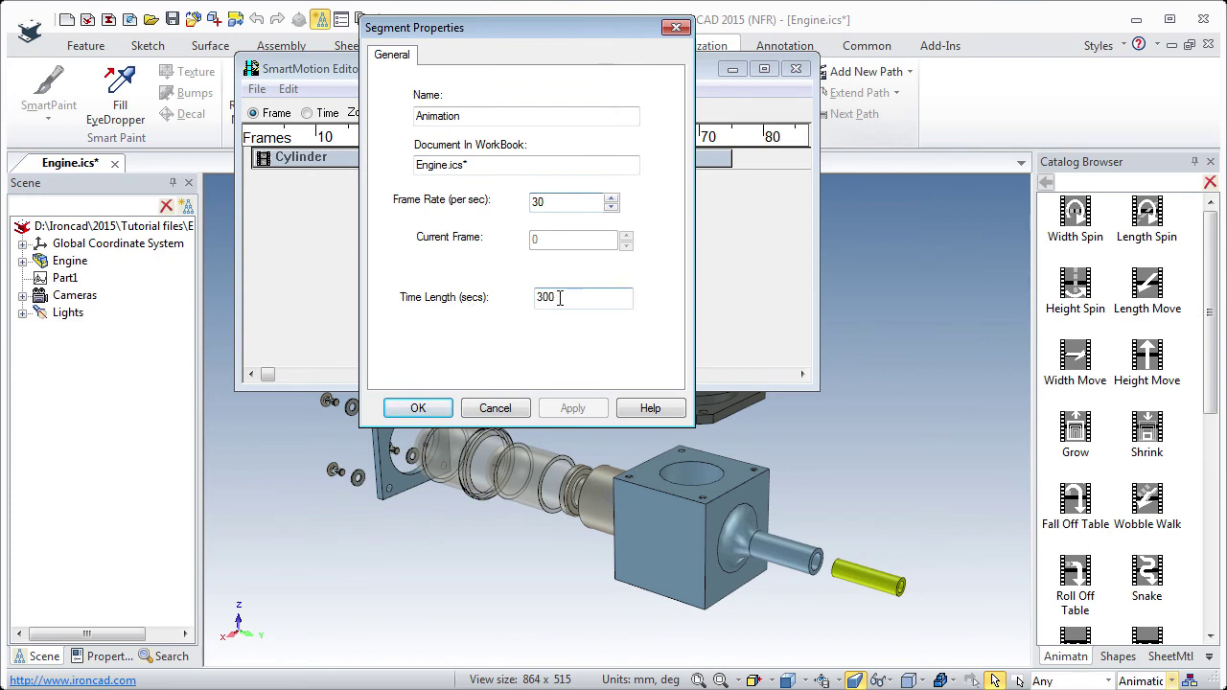
left_click(418, 407)
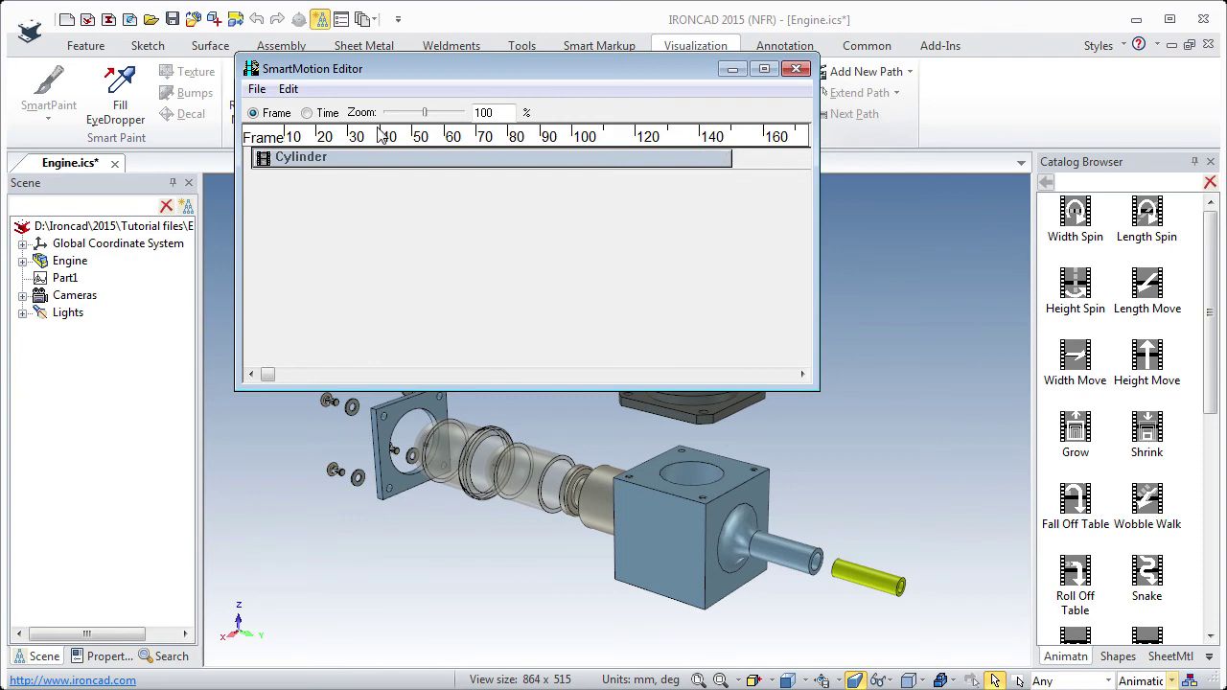
- Stretch the Cylinder track to about 5.08 seconds on the time scale, and set its length back to 5 seconds in its segment properties
left_click(309, 114)
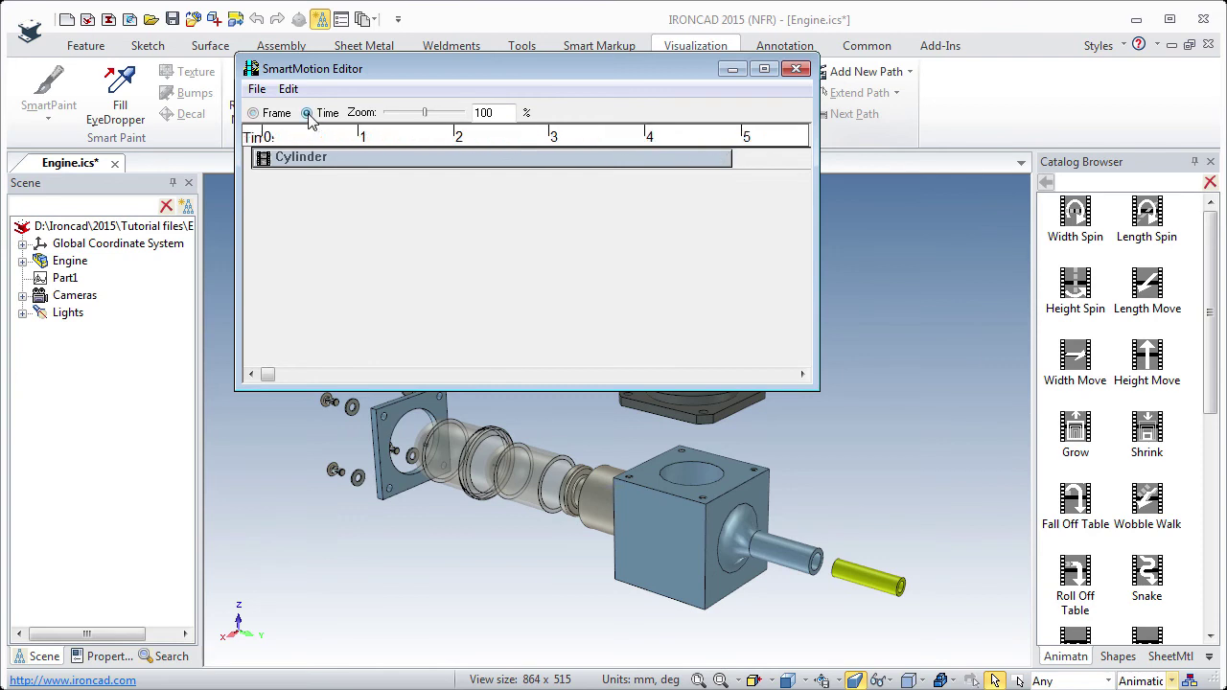
left_click(731, 157)
left_click_drag(731, 157, 740, 158)
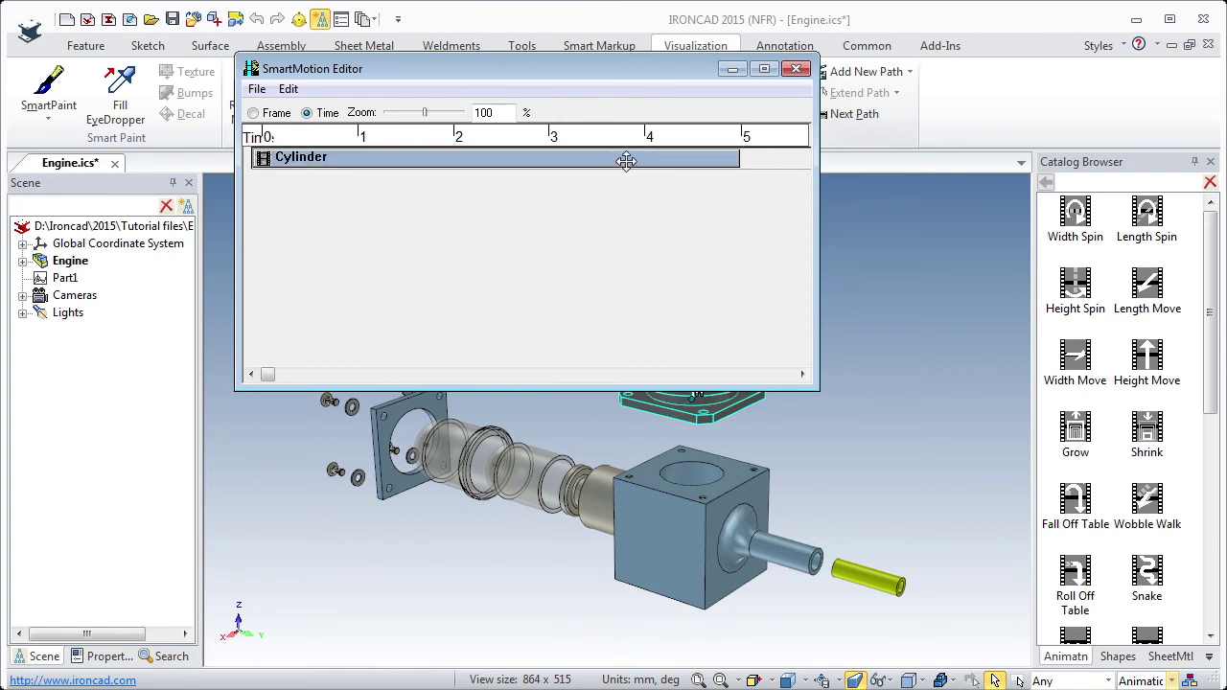
right_click(623, 159)
left_click(666, 224)
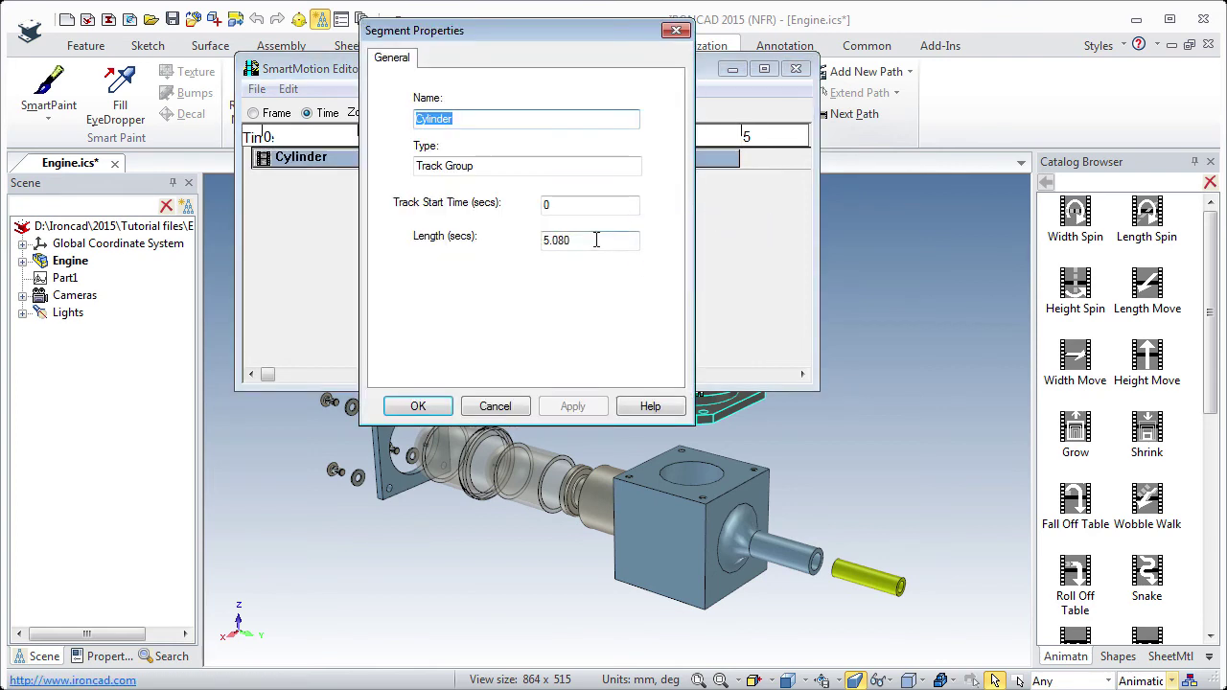
left_click_drag(621, 241, 525, 246)
type("58")
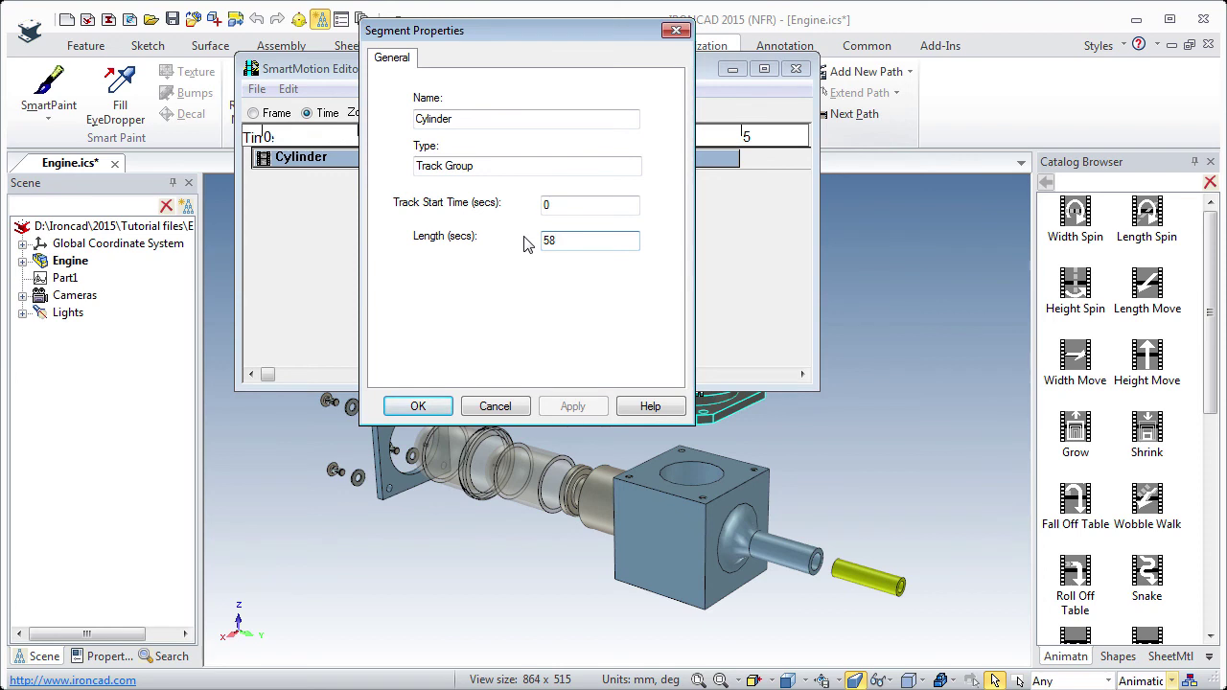
left_click(418, 405)
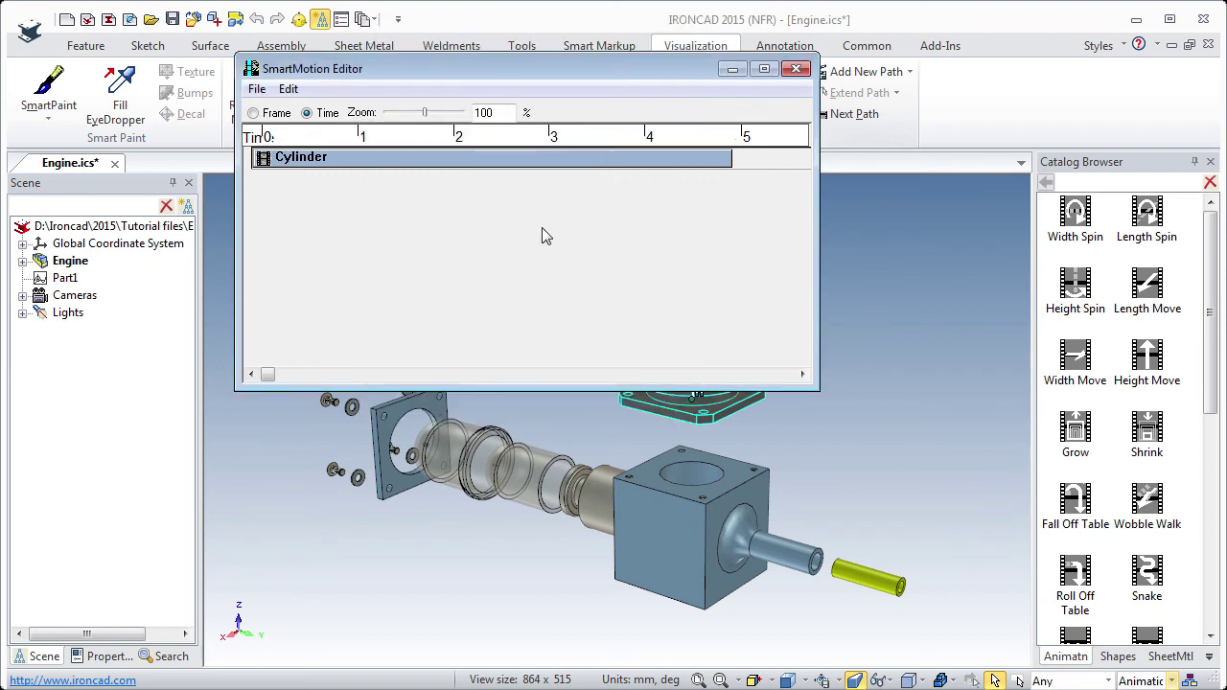
left_click(253, 114)
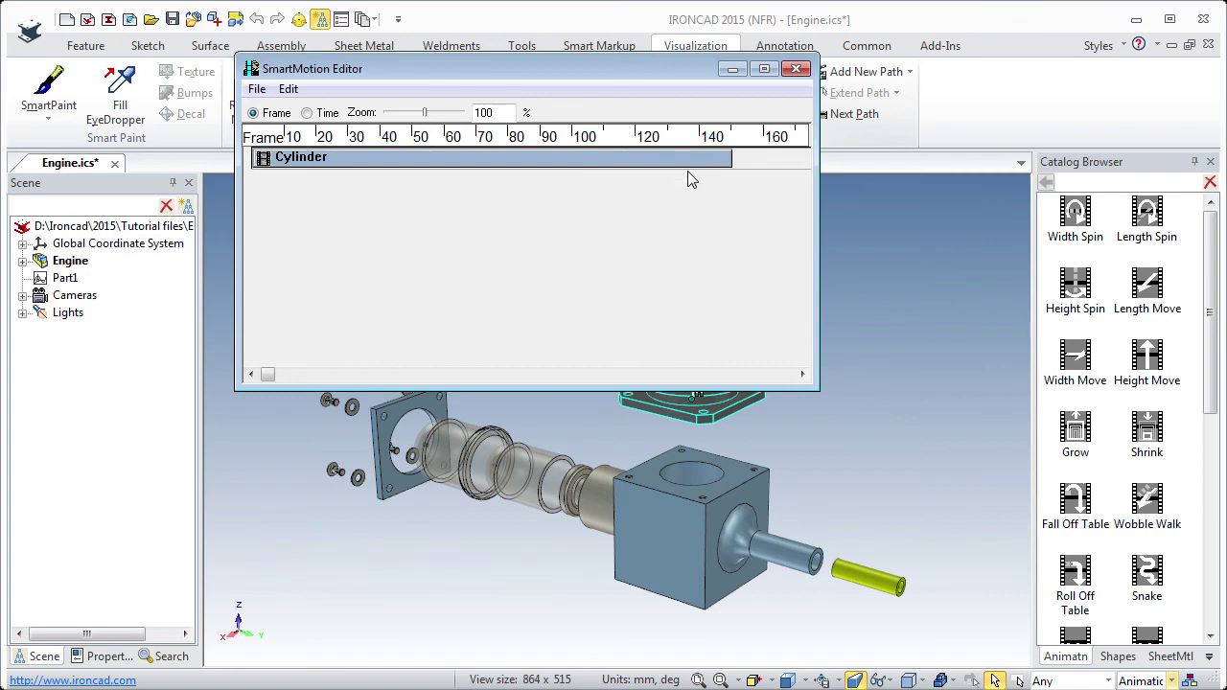
- Close the SmartMotion Editor, and replay the cylinder's animation at the new frame rate with animation mode on only for the playback
left_click(794, 69)
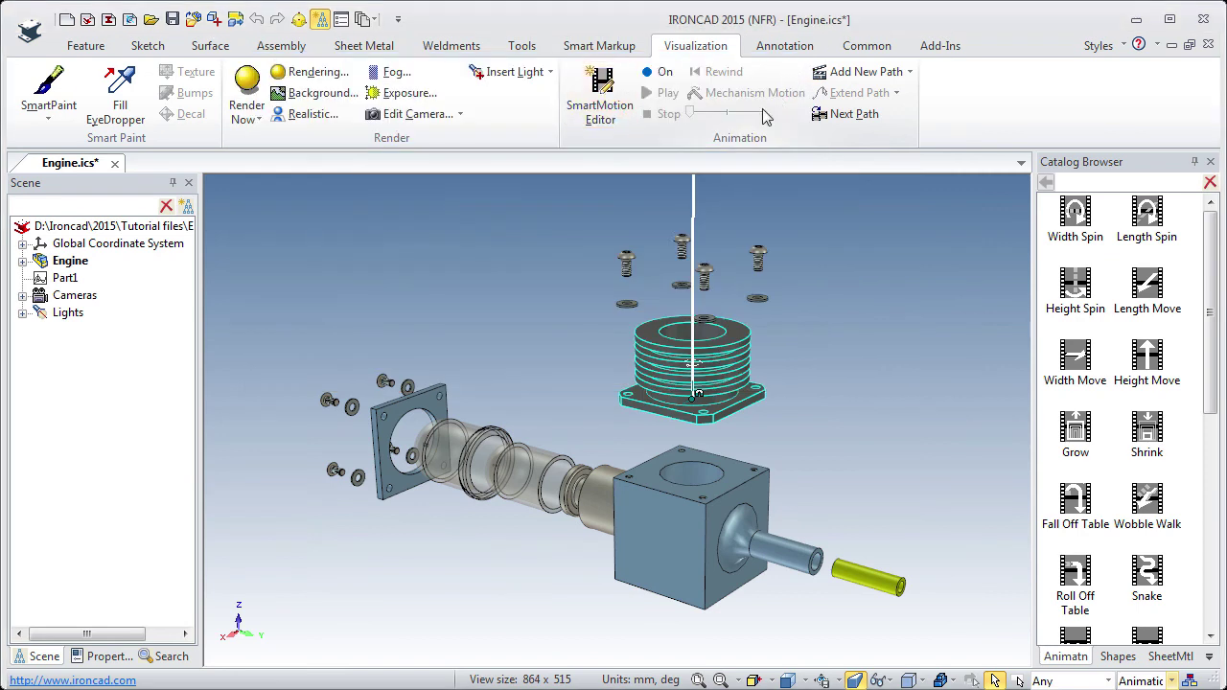
left_click(657, 72)
left_click(649, 94)
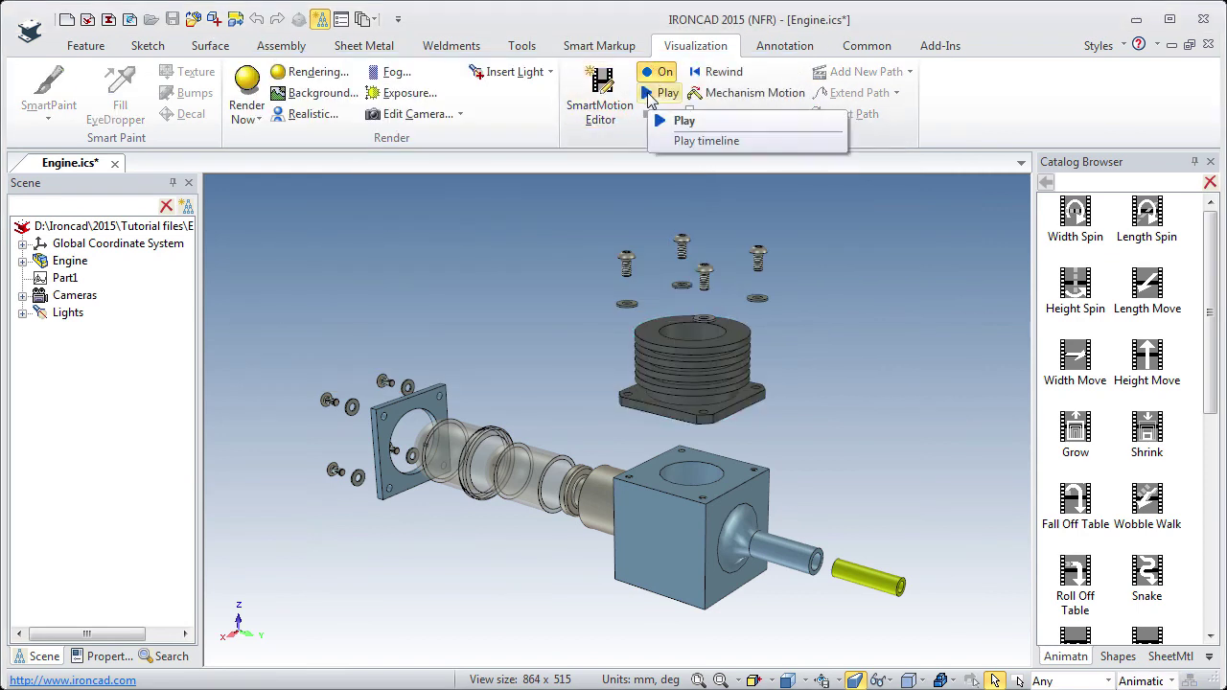
left_click(649, 94)
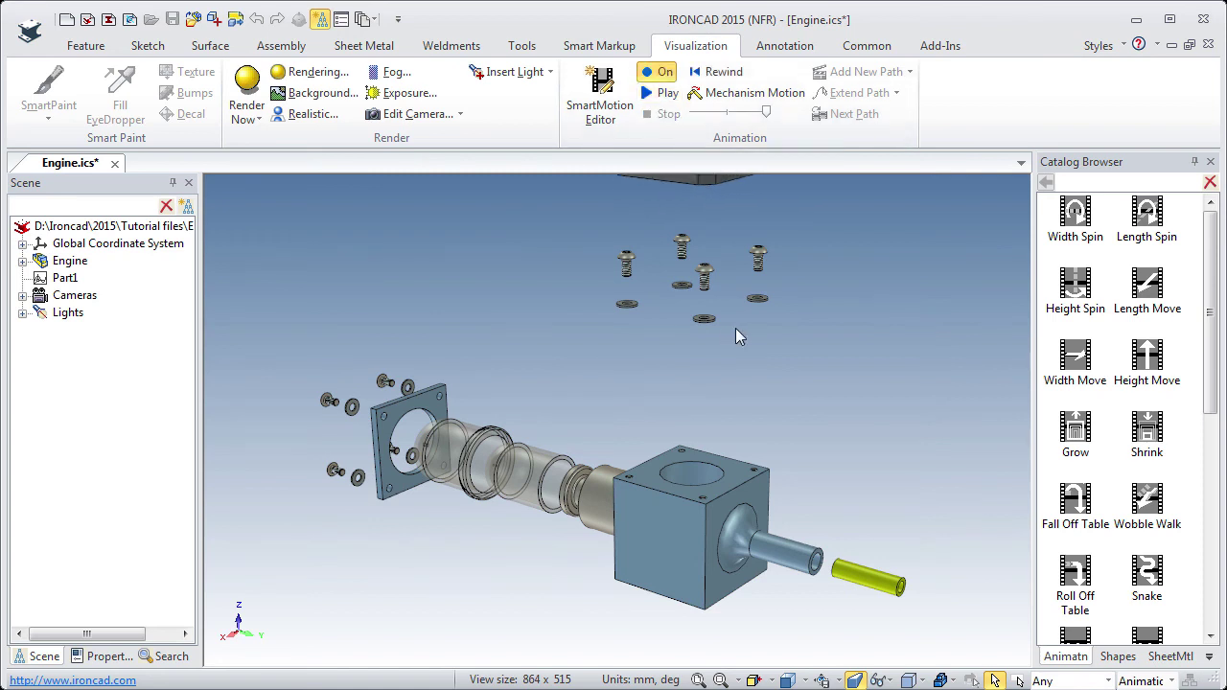
left_click(661, 92)
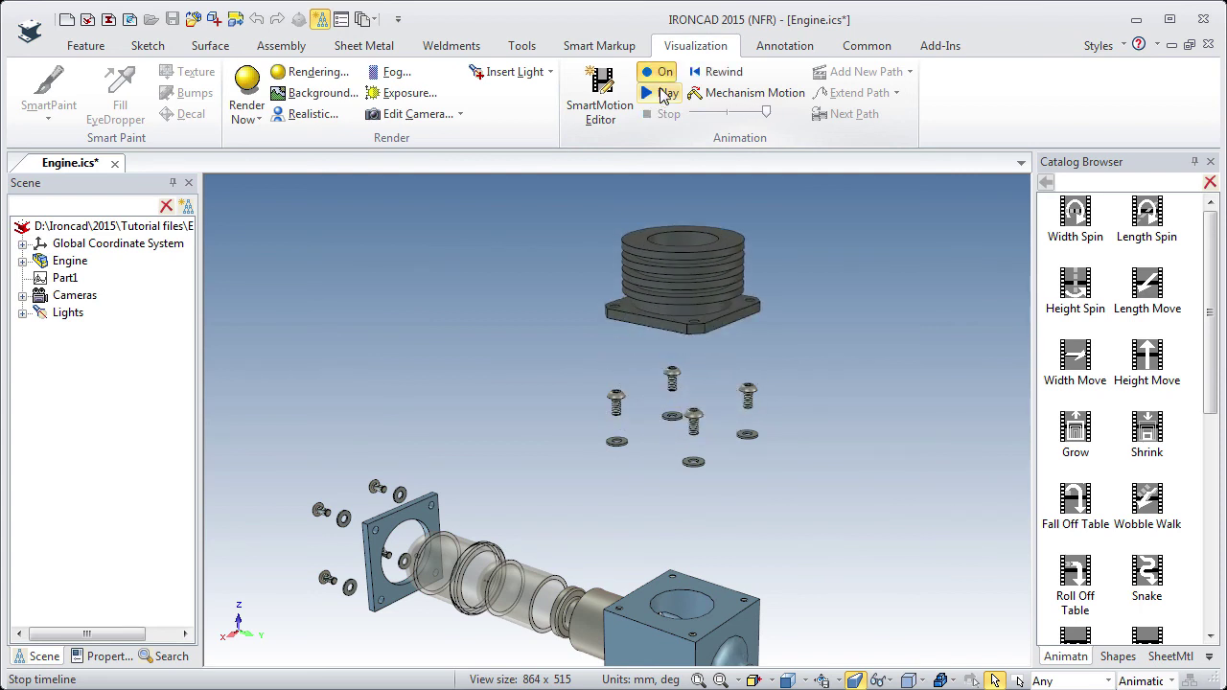
left_click(661, 93)
- Clear the Cylinder track in the SmartMotion Editor to delete the cylinder's animation, and close the editor
left_click(600, 91)
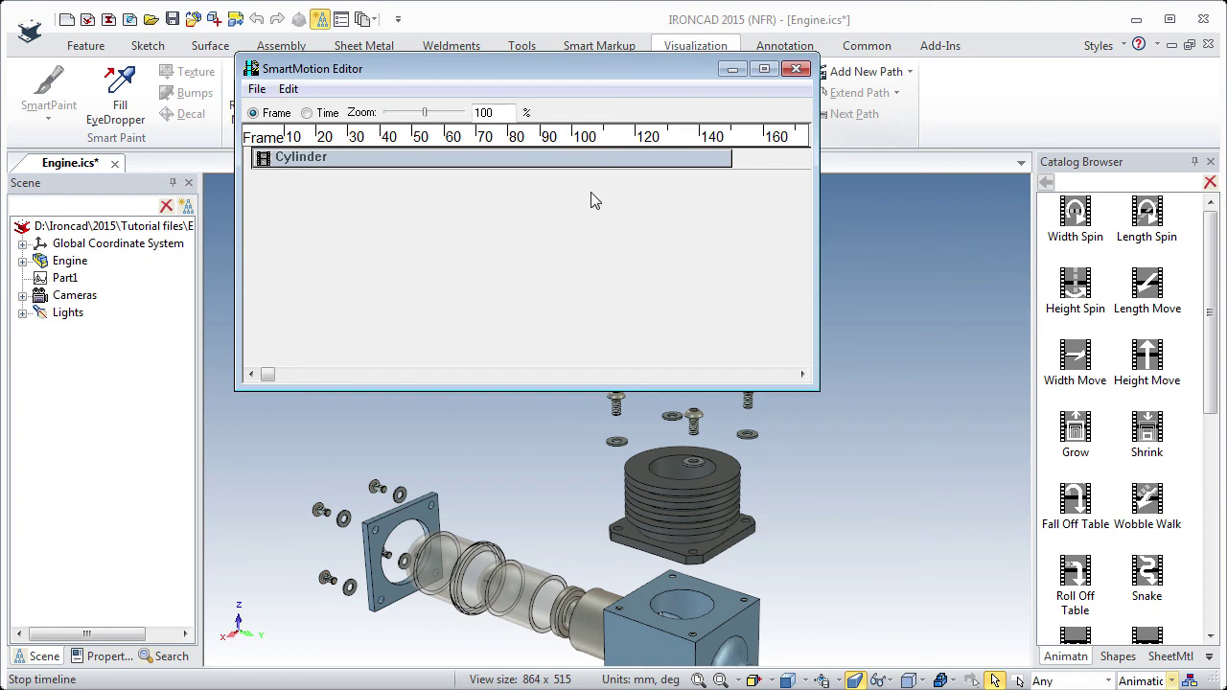
left_click(475, 158)
right_click(474, 158)
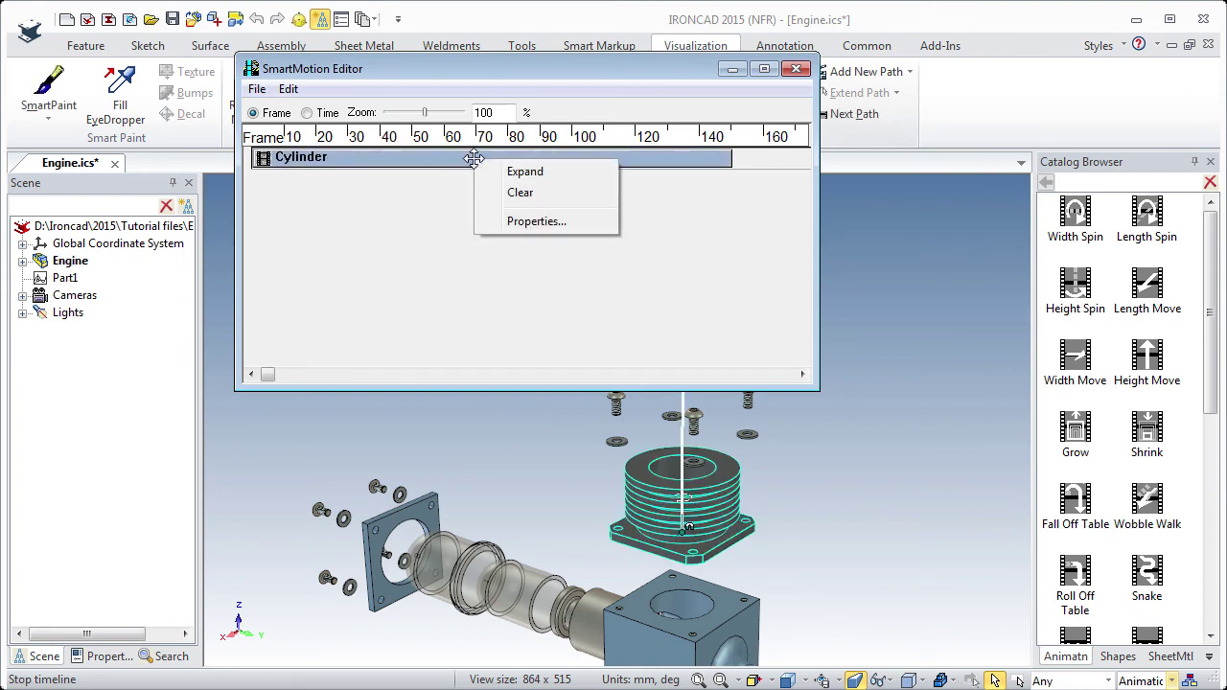
left_click(516, 191)
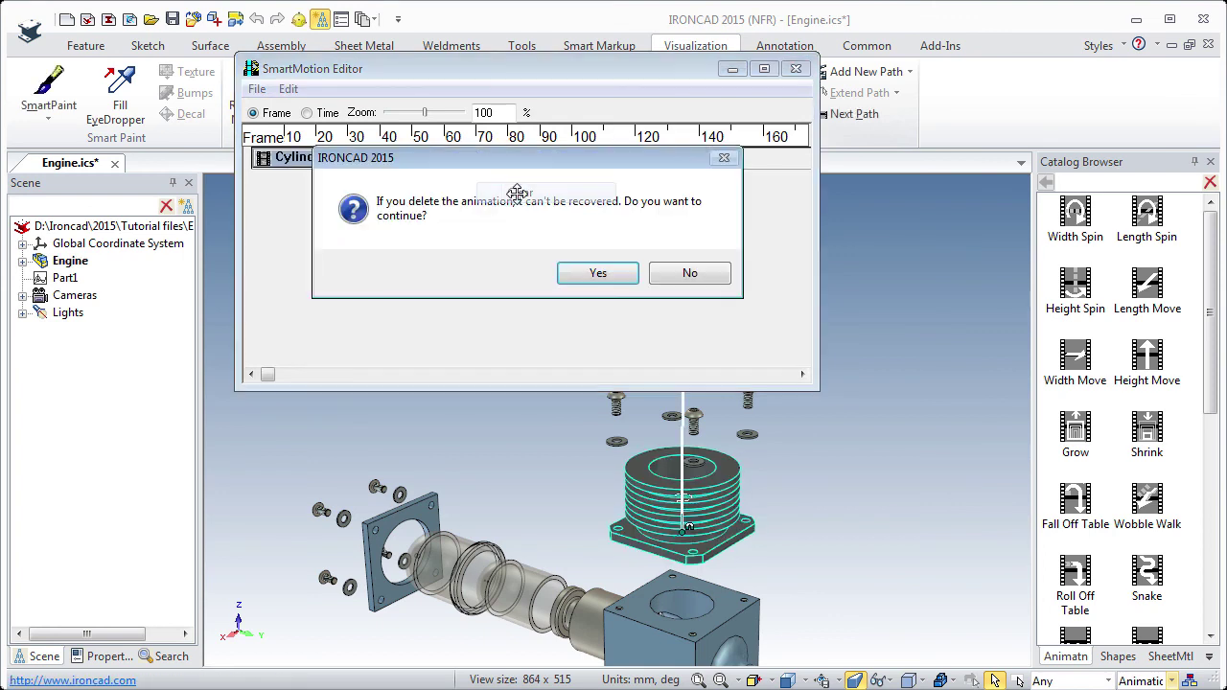
left_click(598, 274)
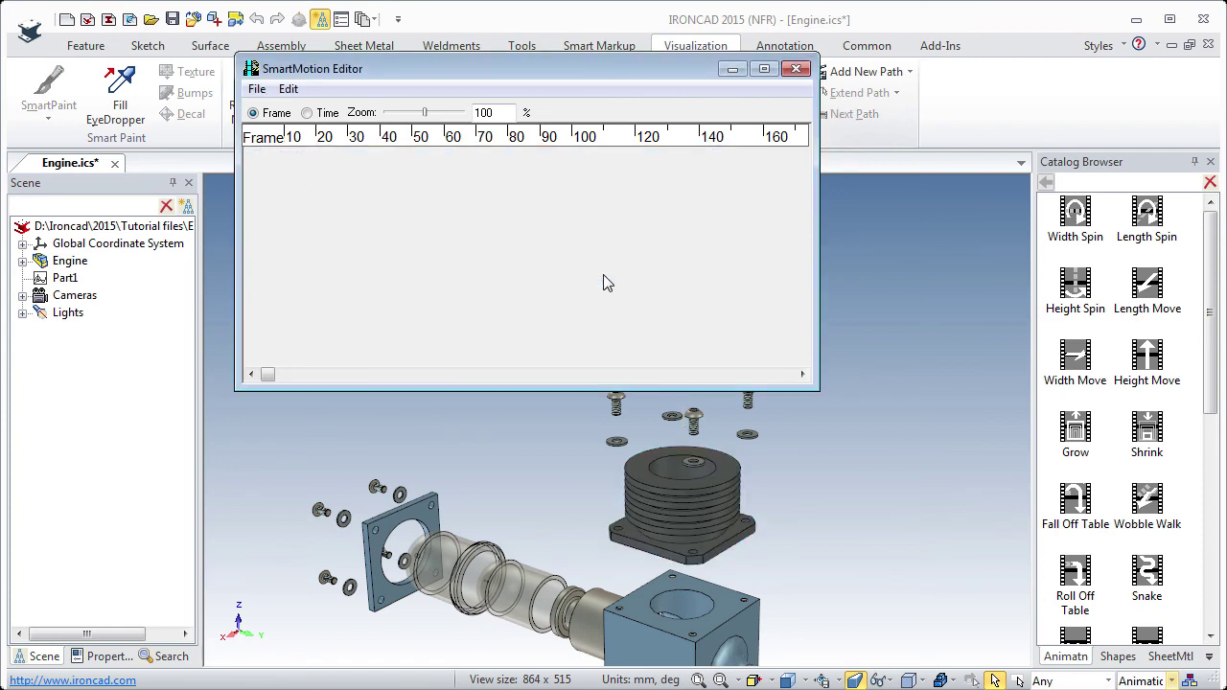
left_click(798, 70)
key("F2")
left_click_drag(556, 392, 549, 269)
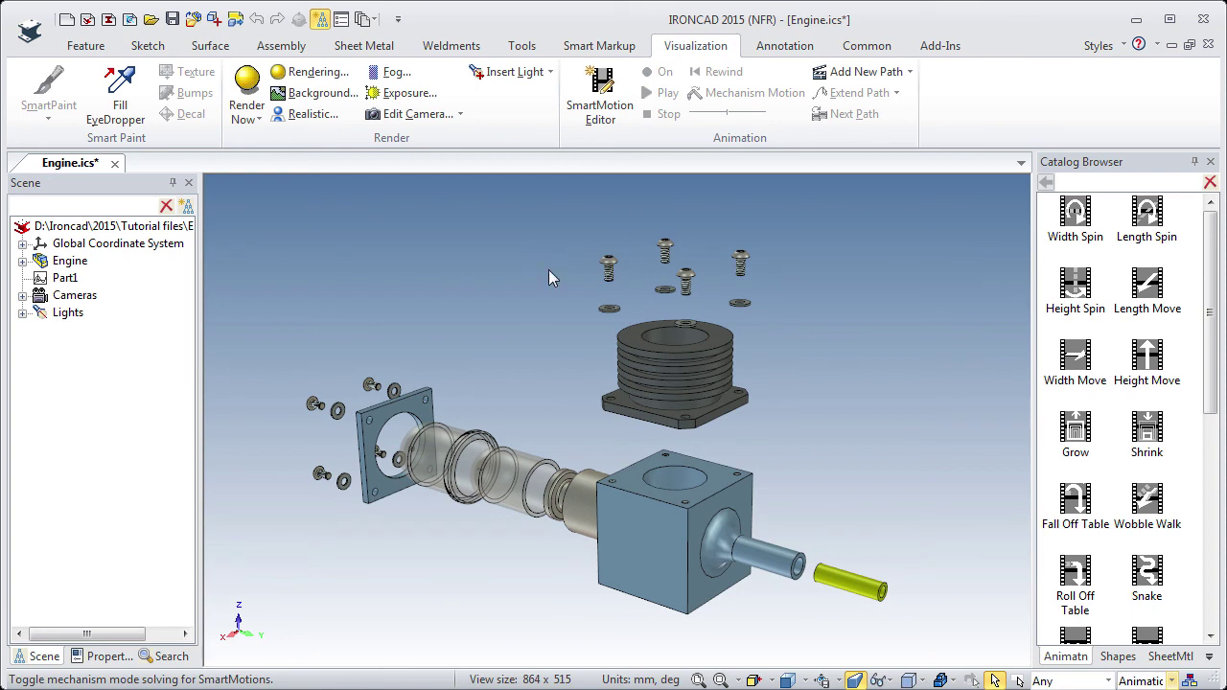